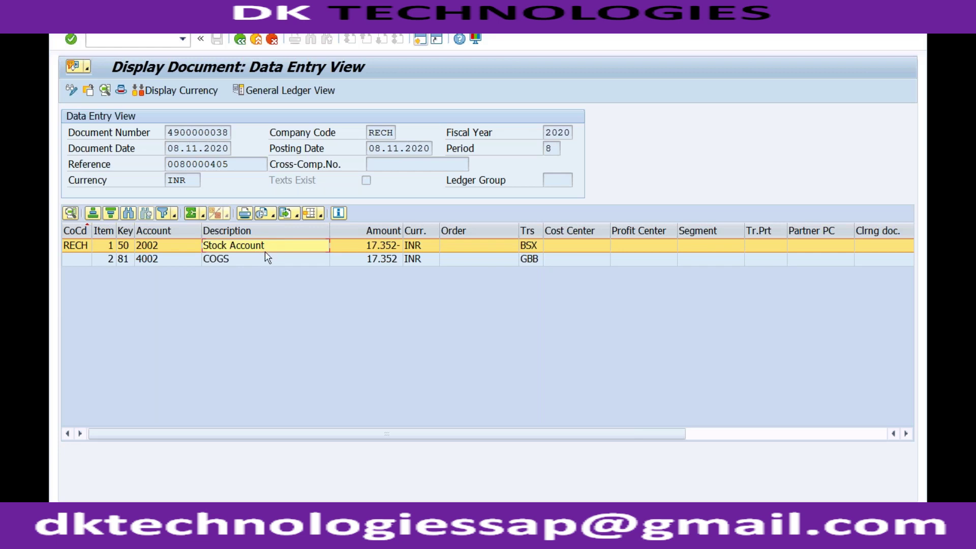
# - Review the Stock Account and COGS lines with their transaction keys, then close the accounting document and the accounting documents list
pyautogui.click(259, 263)
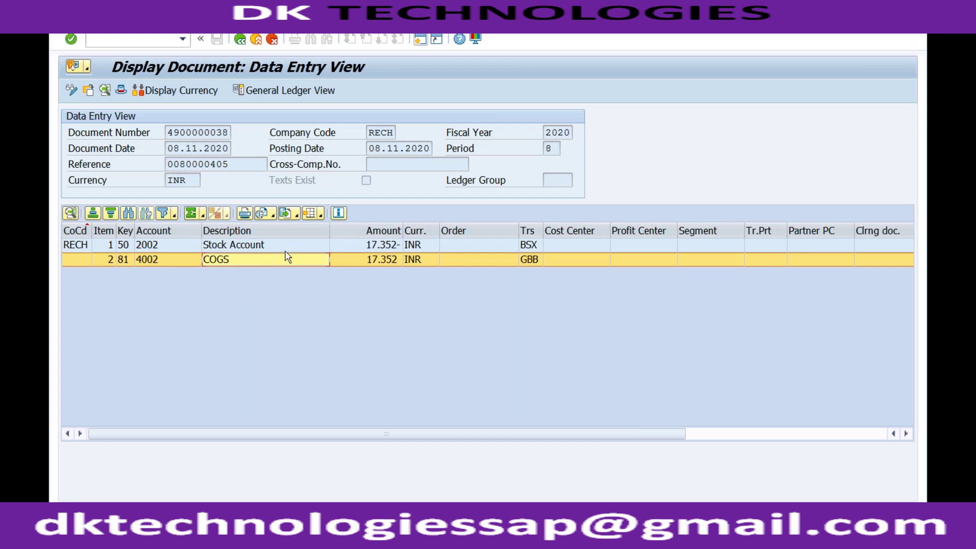
pyautogui.click(273, 247)
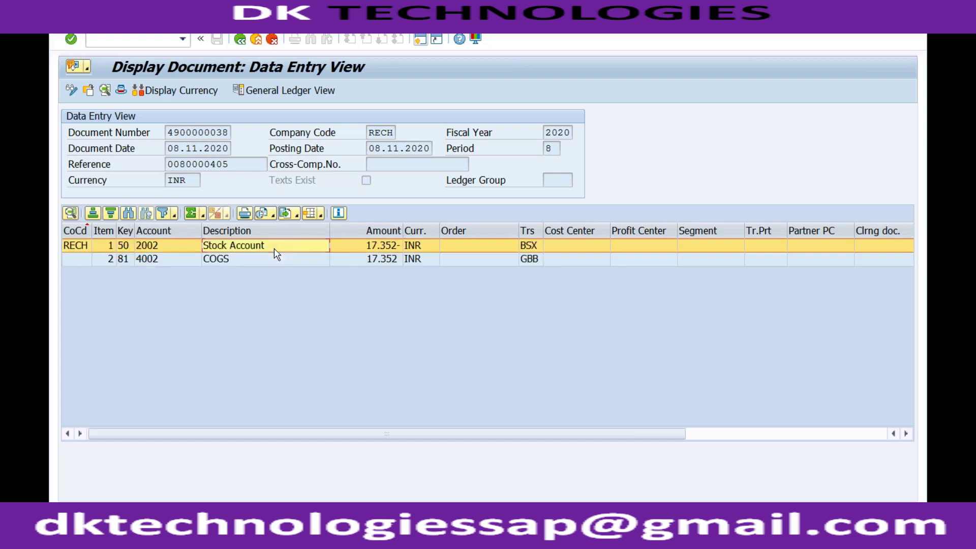
pyautogui.click(289, 261)
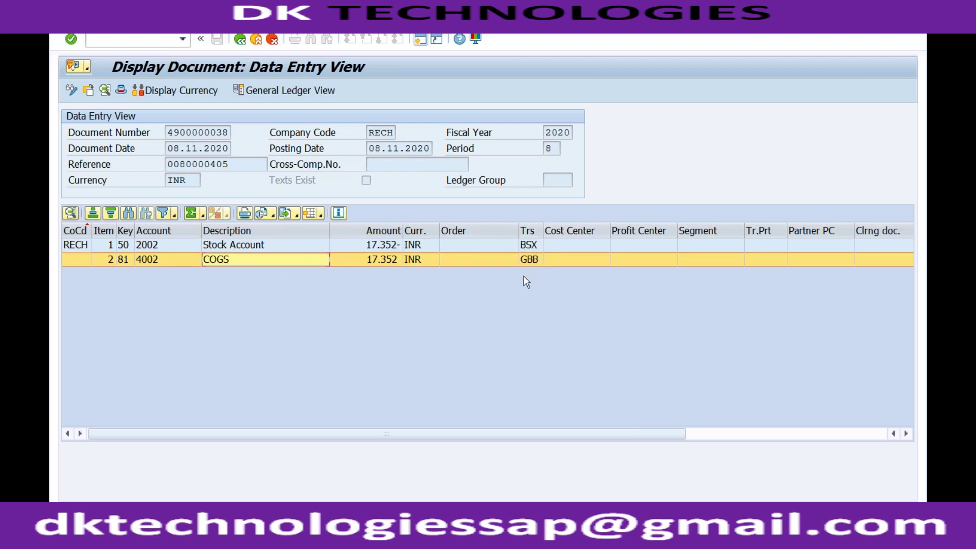
pyautogui.click(524, 248)
pyautogui.click(529, 260)
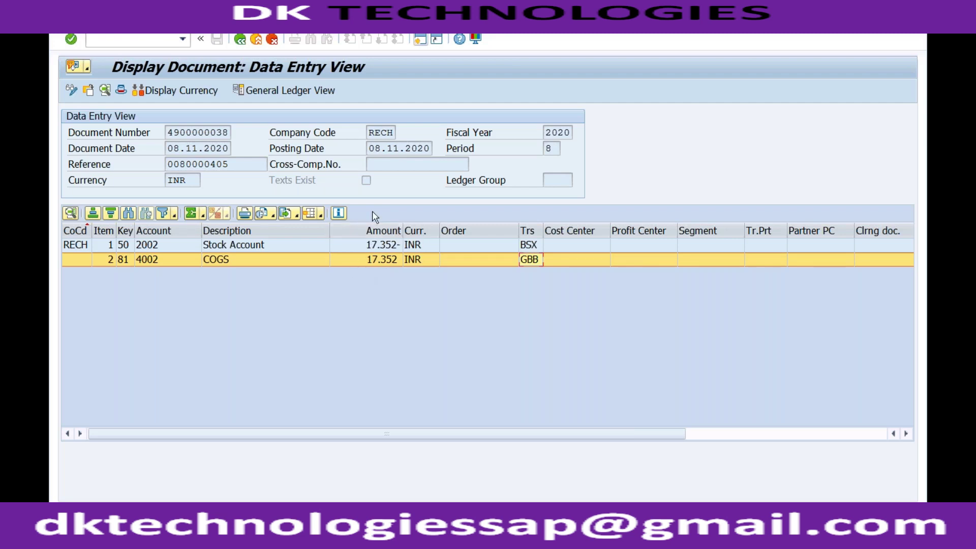
pyautogui.click(244, 40)
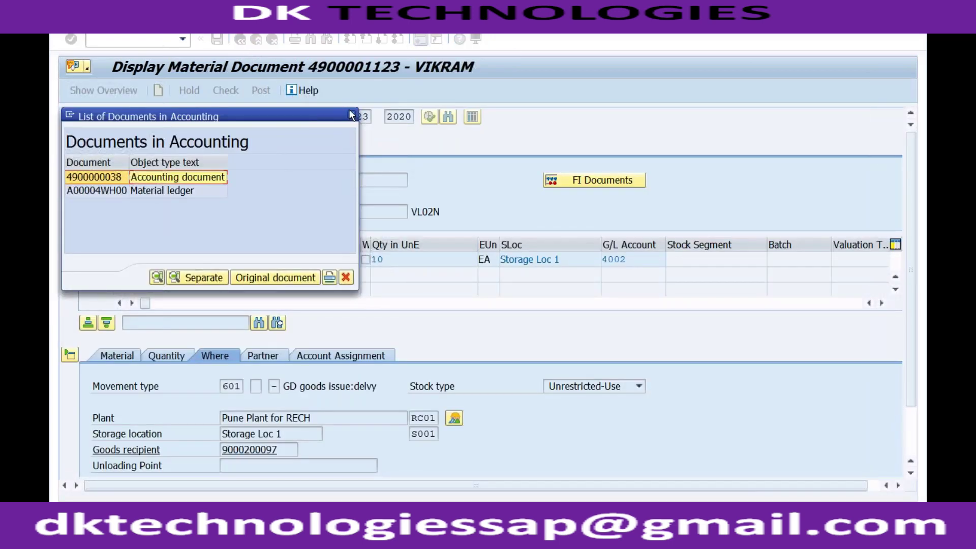
pyautogui.click(351, 114)
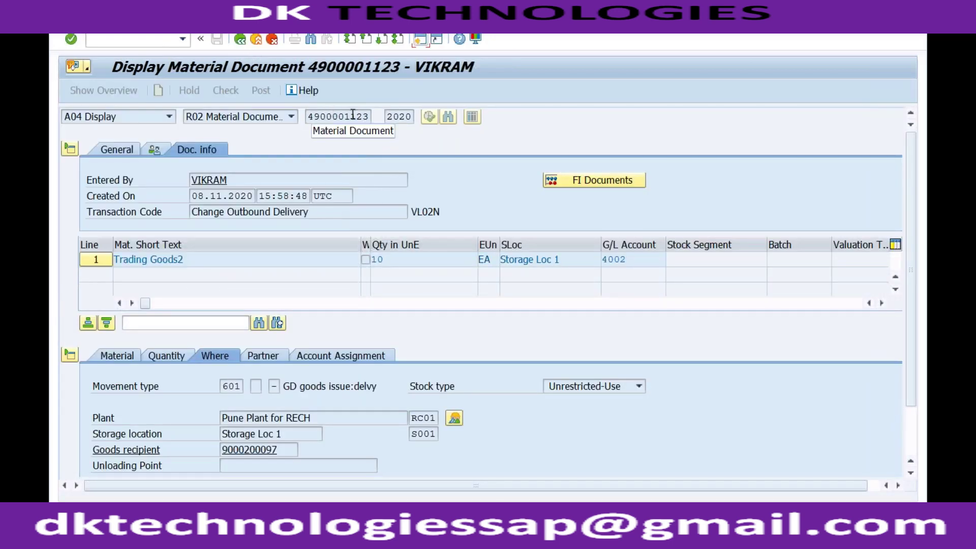
# - Start transaction VF01 and create an invoice draft from the prefilled delivery document
pyautogui.click(163, 44)
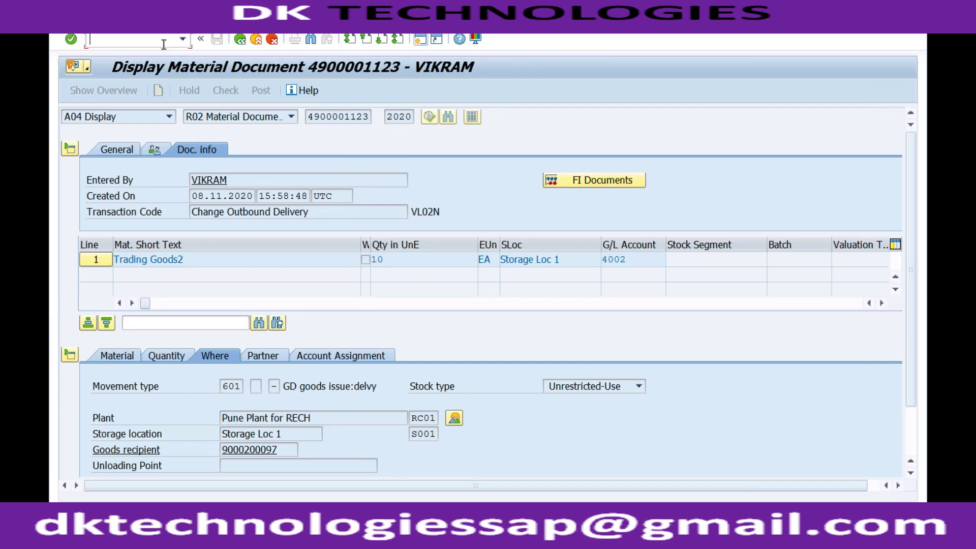
pyautogui.write('/nvf01')
pyautogui.press('Return')
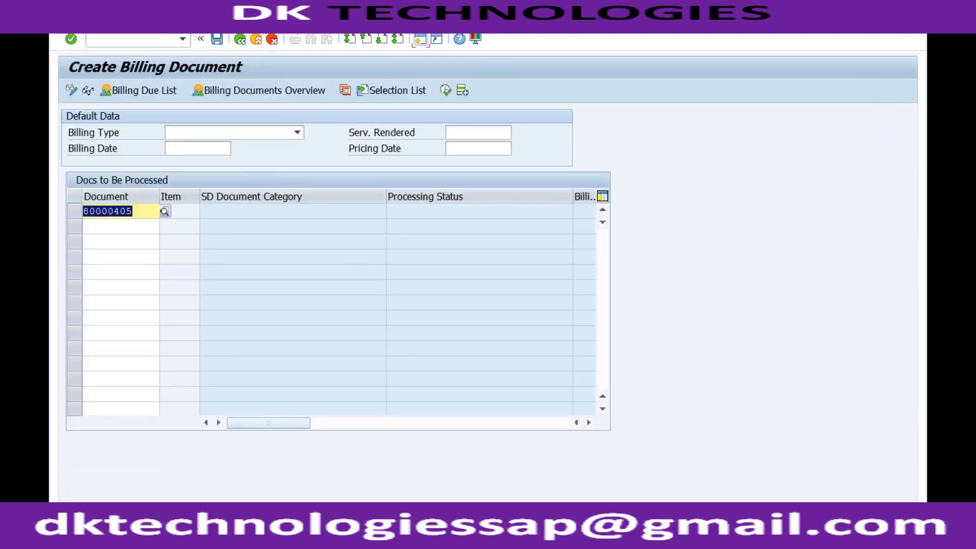
pyautogui.click(140, 210)
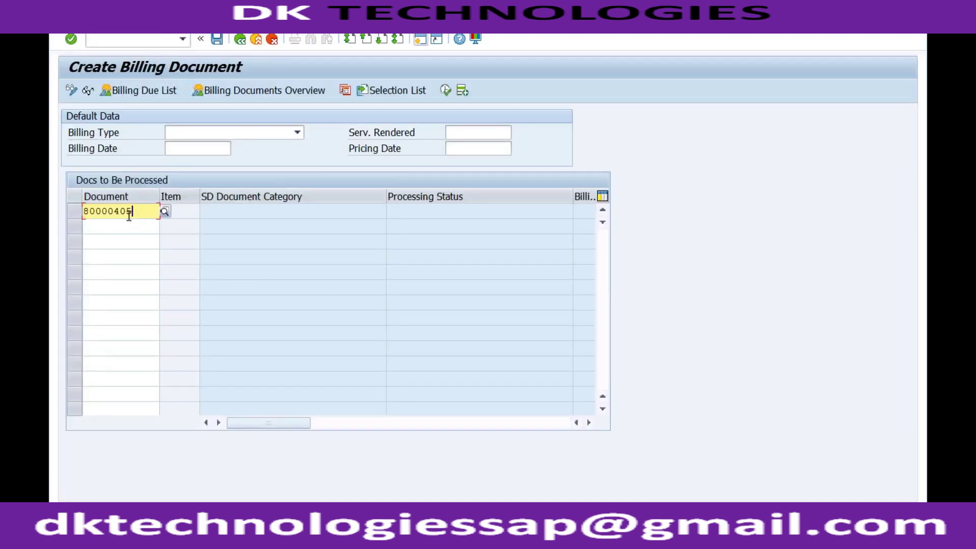
pyautogui.press('Return')
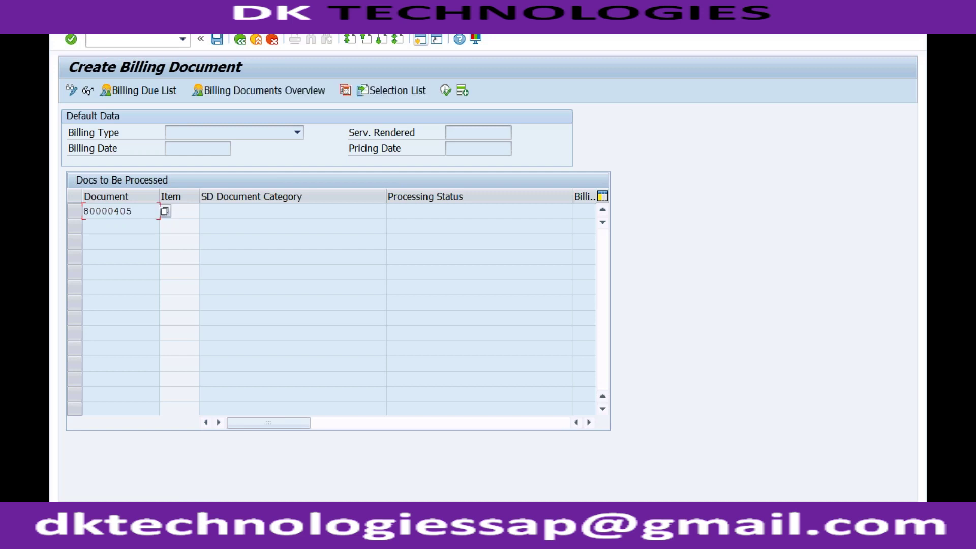
pyautogui.press('Return')
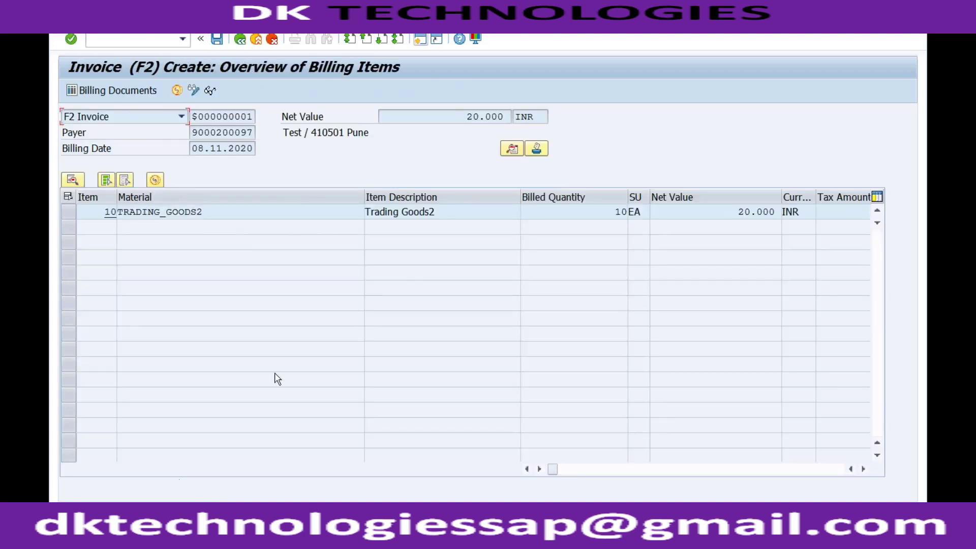
# - Examine the invoice's billing item and the billing types available for it
pyautogui.click(306, 212)
pyautogui.click(181, 117)
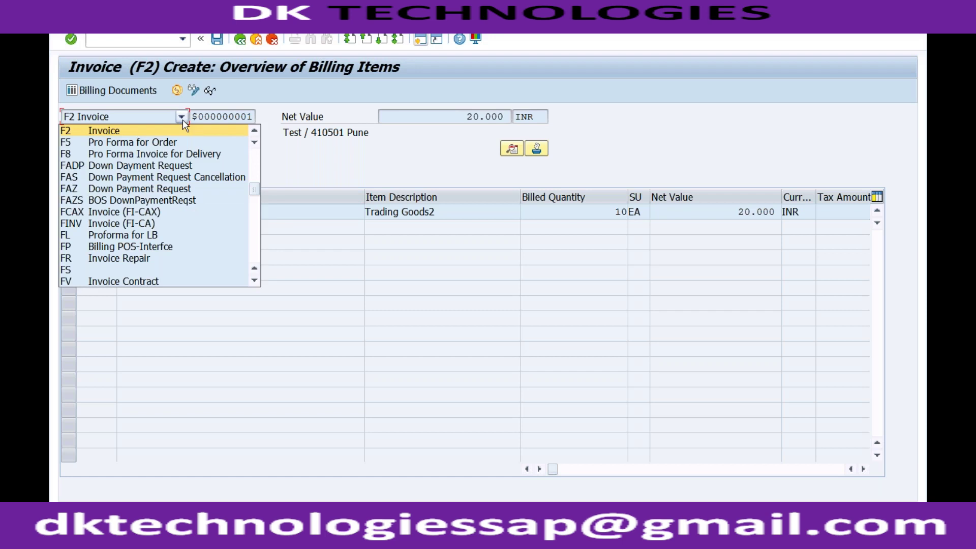
pyautogui.click(181, 117)
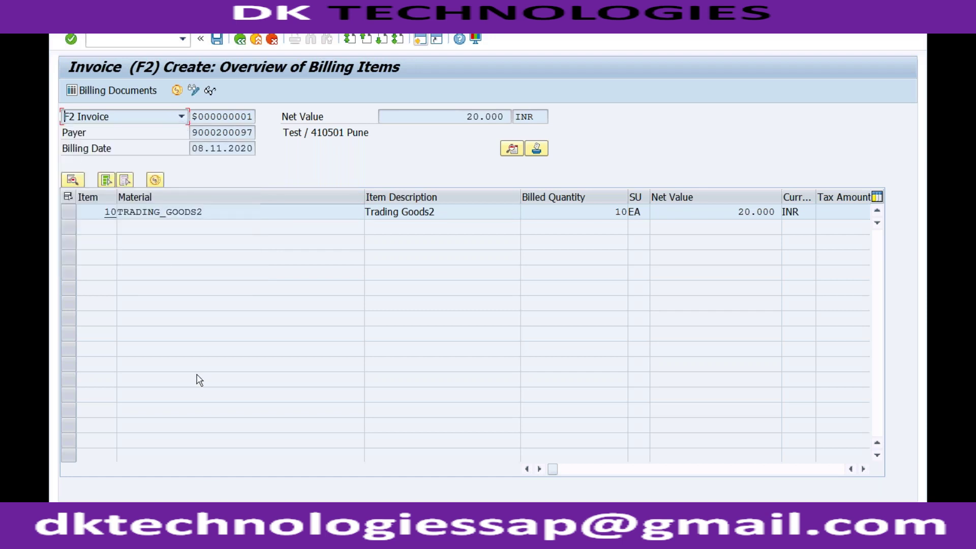
# - In the Maintain Sales Order Types session, examine the delivery-related, order-related and intercompany billing types, then return to the overview
pyautogui.moveTo(225, 539)
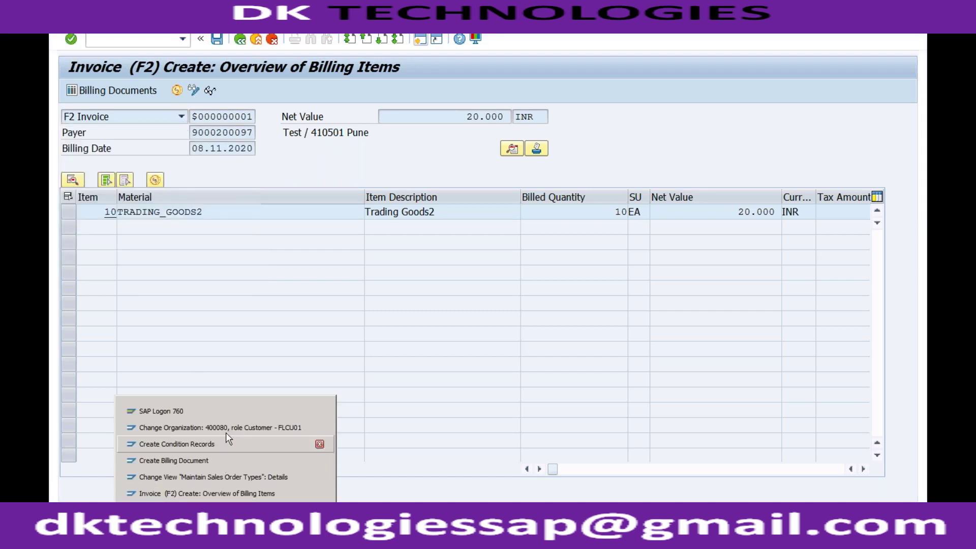
pyautogui.click(225, 477)
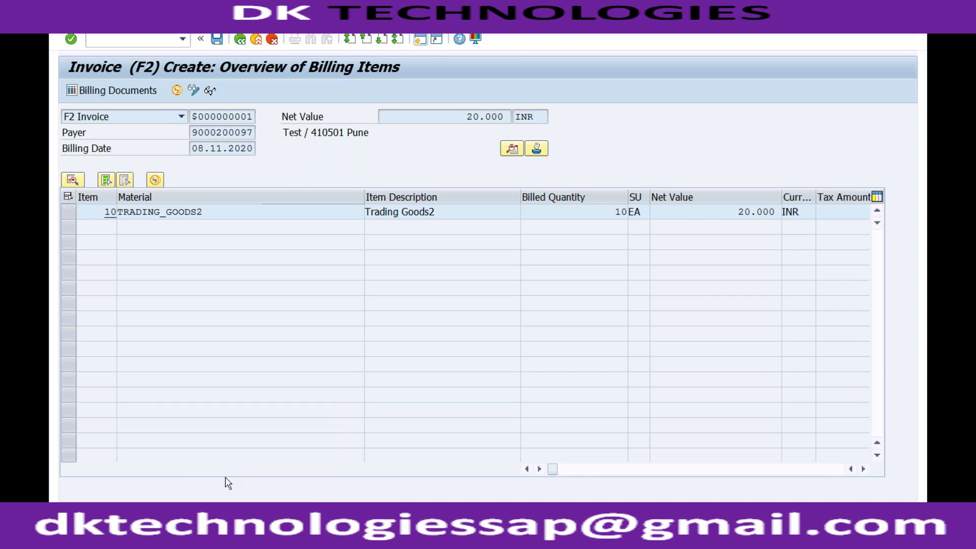
pyautogui.click(217, 323)
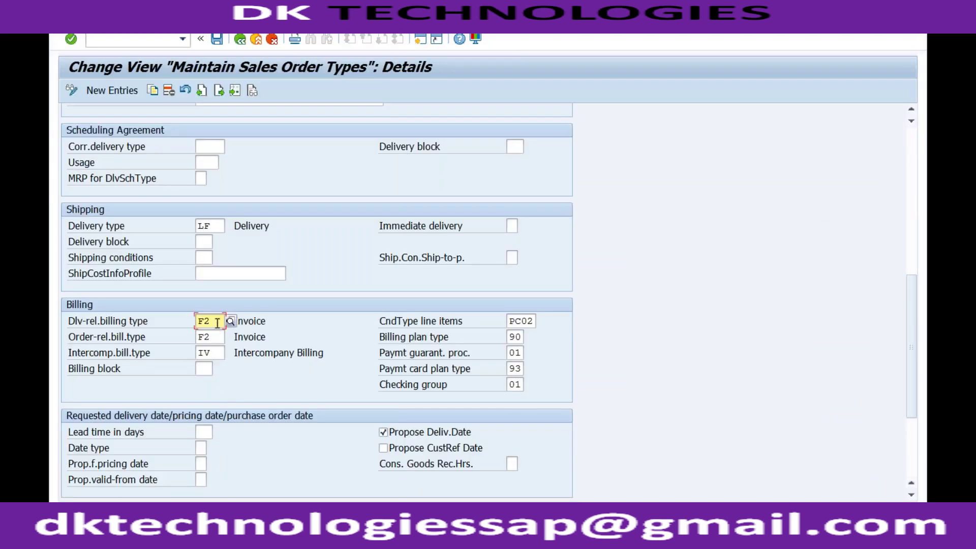
pyautogui.click(214, 338)
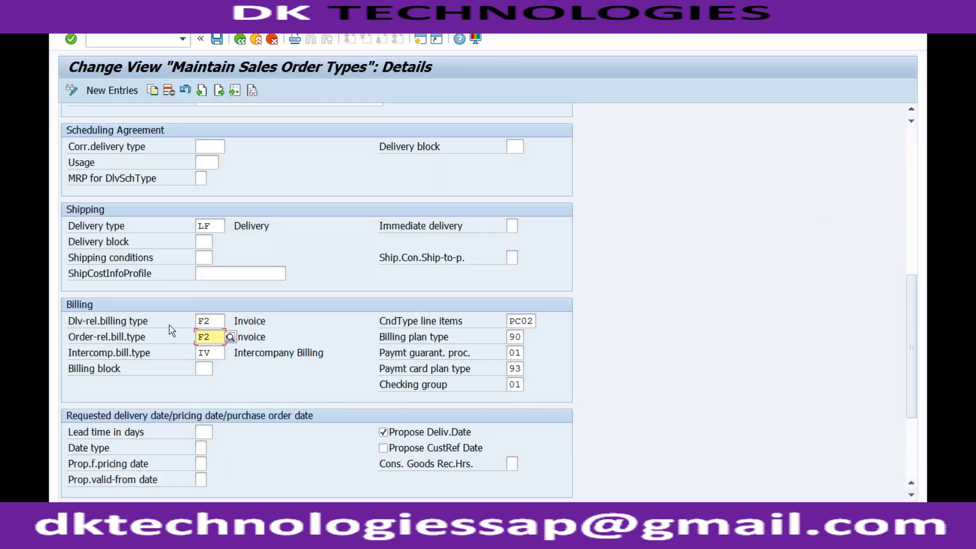
pyautogui.click(216, 323)
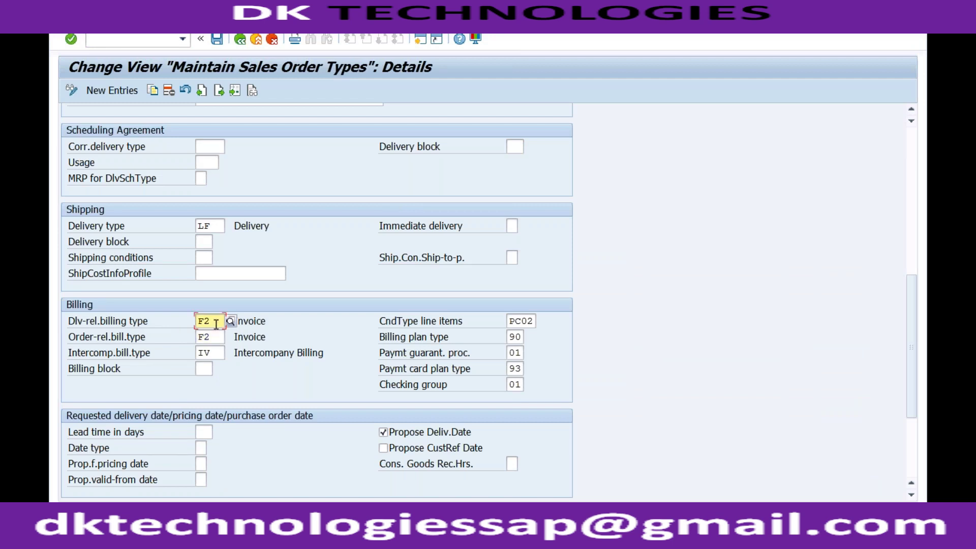
pyautogui.click(214, 354)
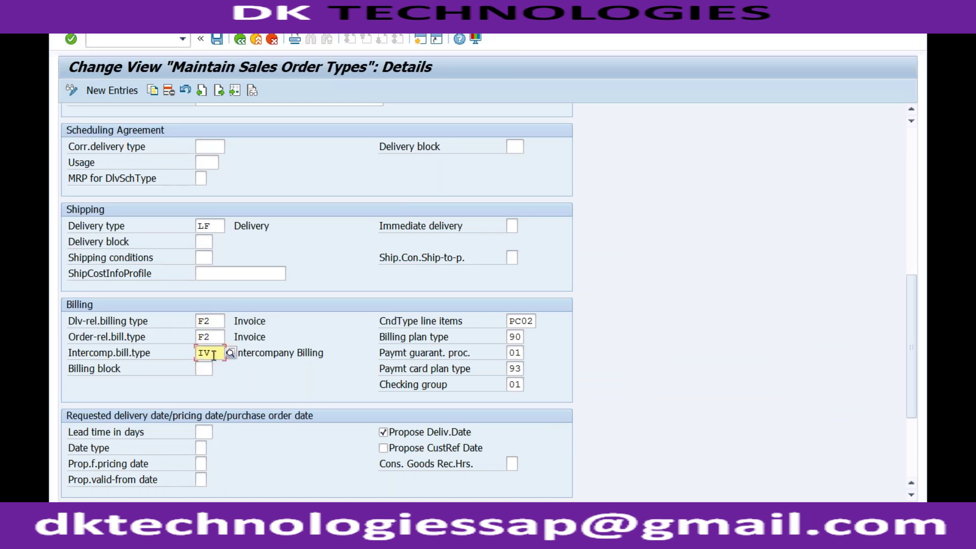
pyautogui.click(214, 337)
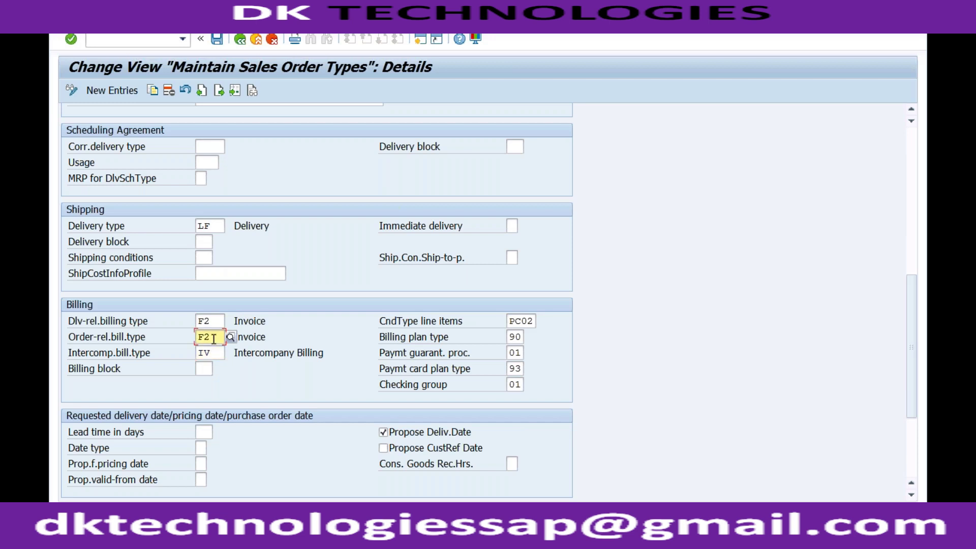
pyautogui.click(216, 321)
pyautogui.click(213, 337)
pyautogui.click(240, 41)
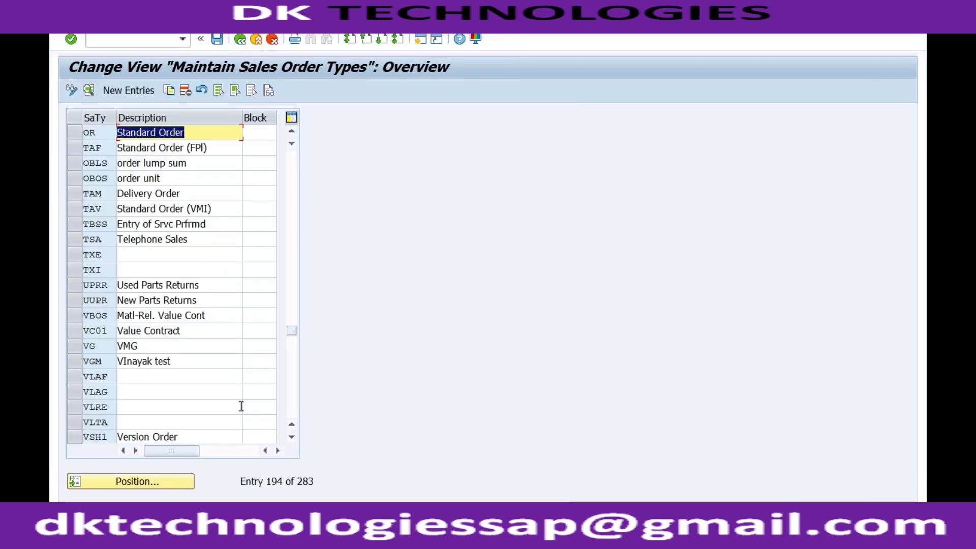
# - In the open Create Billing Document session, try to save a billing document for the listed delivery and display its error log
pyautogui.moveTo(225, 538)
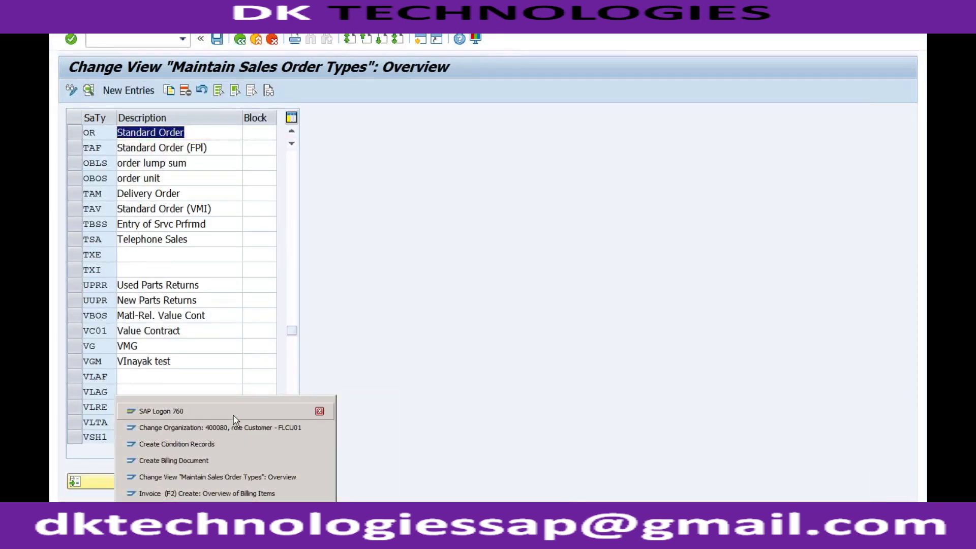
pyautogui.click(223, 456)
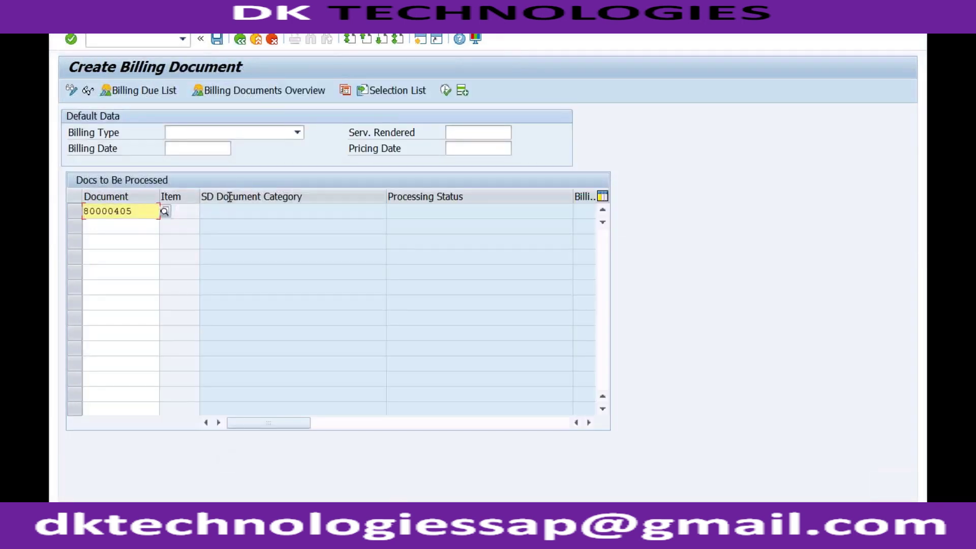
pyautogui.click(217, 41)
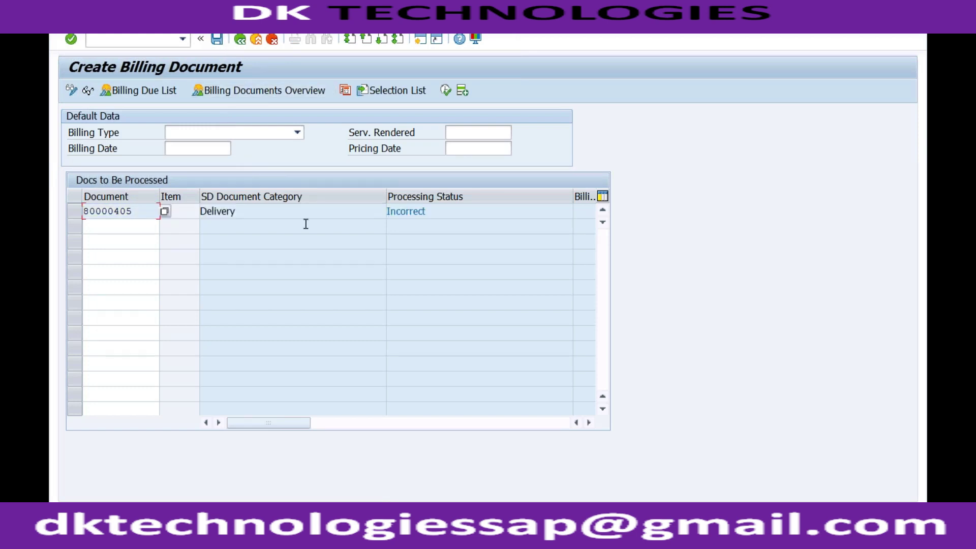
pyautogui.click(437, 215)
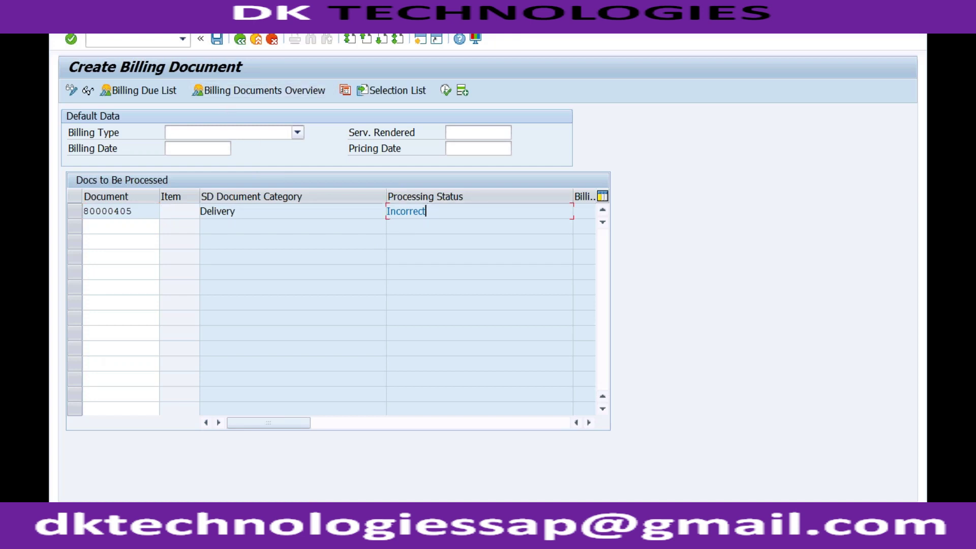
pyautogui.click(173, 28)
pyautogui.click(182, 65)
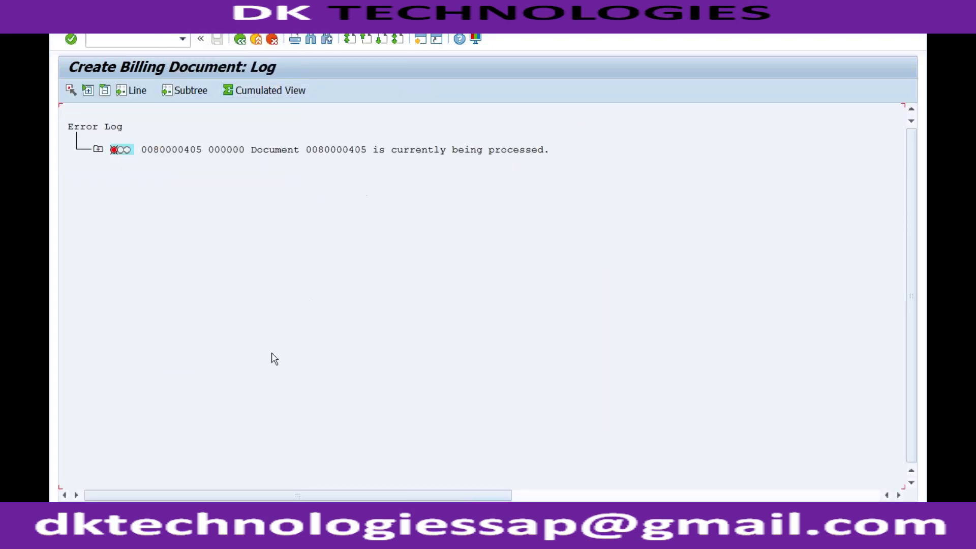
# - Return to the session holding the F2 invoice draft and exit it without saving
pyautogui.moveTo(225, 539)
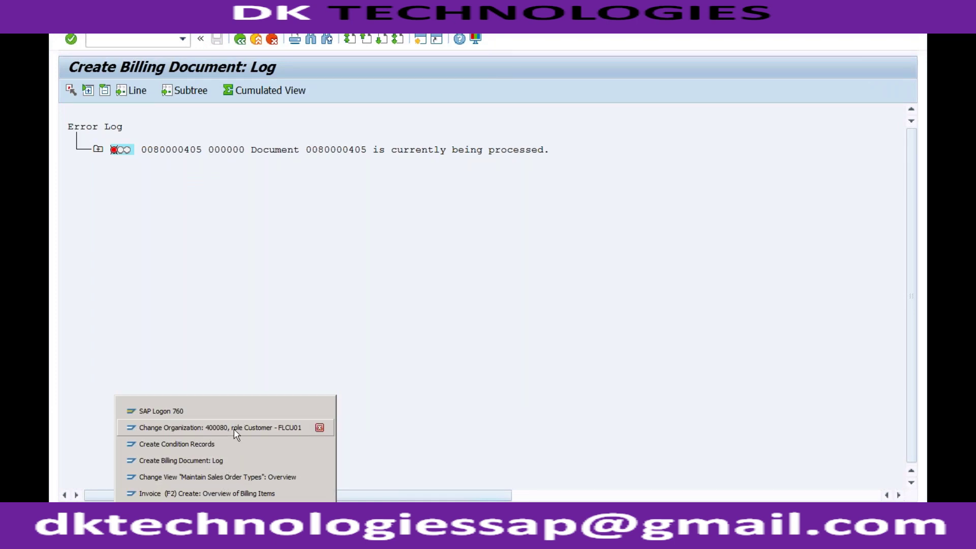
pyautogui.click(212, 461)
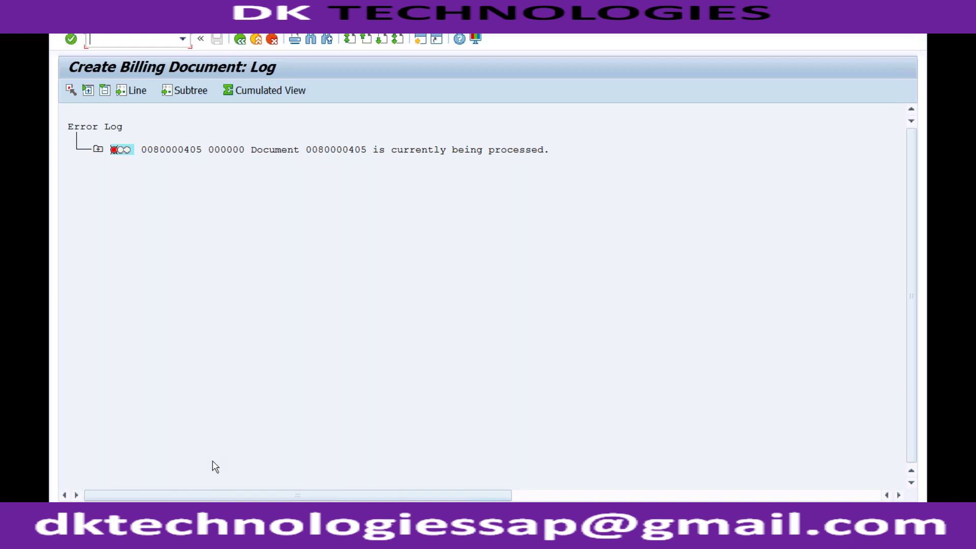
pyautogui.click(225, 539)
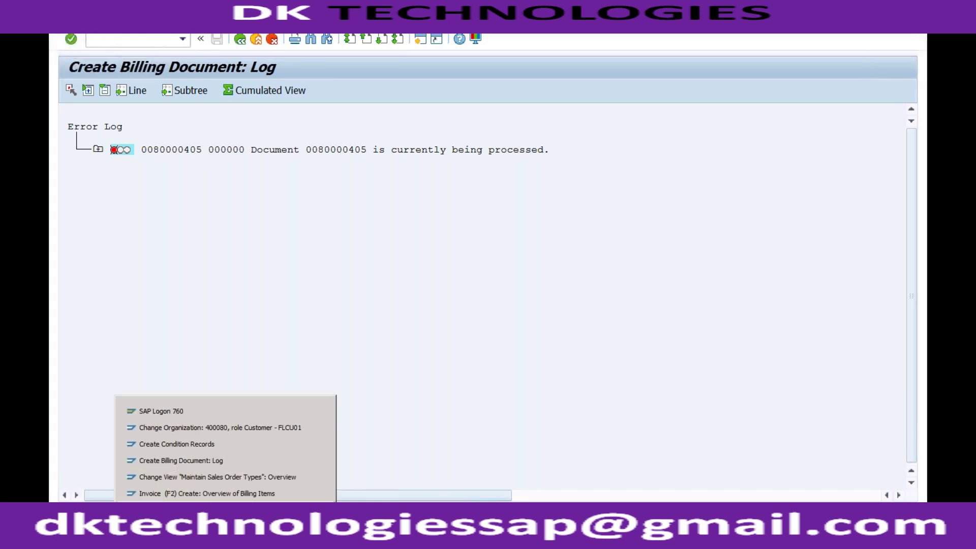
pyautogui.click(215, 494)
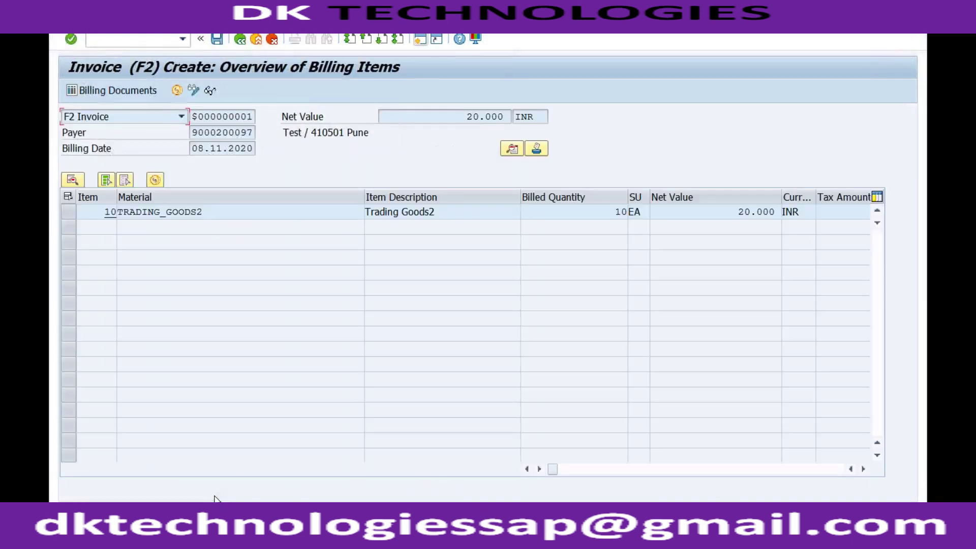
pyautogui.click(257, 44)
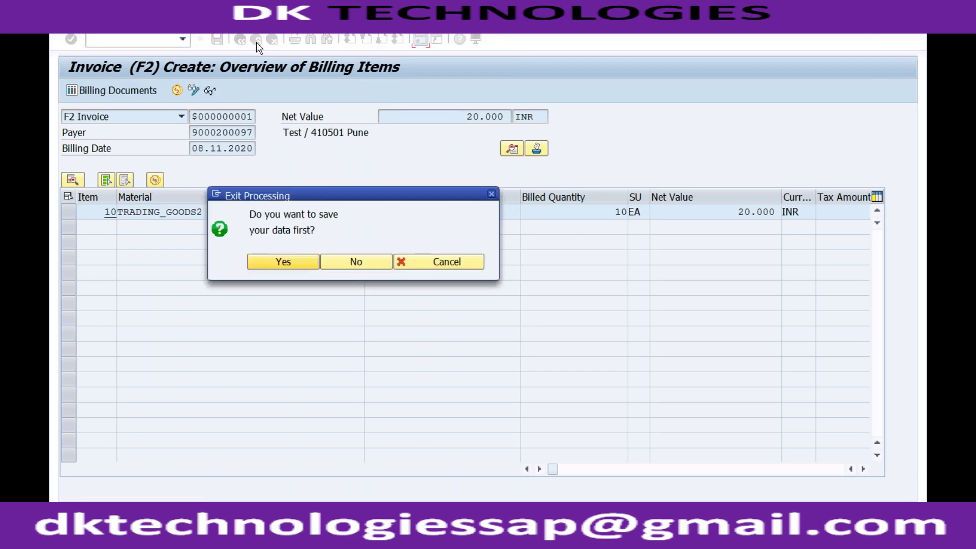
pyautogui.click(352, 261)
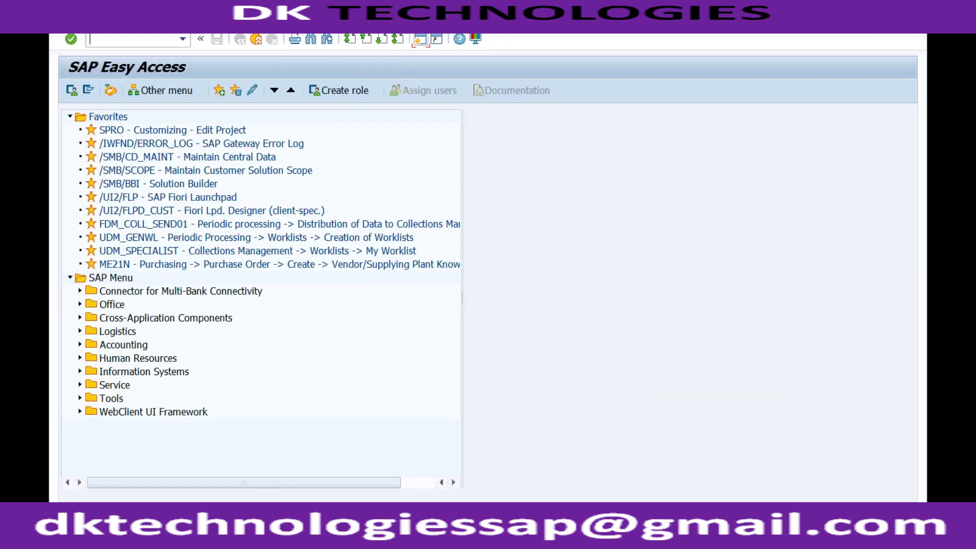
# - Switch back to the billing document log session and return to the Create Billing Document entry screen
pyautogui.moveTo(224, 538)
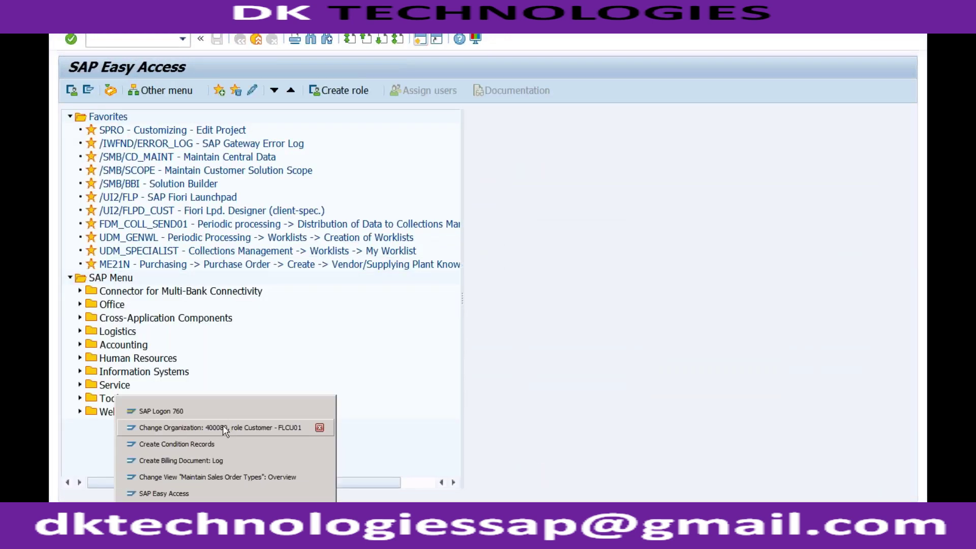
pyautogui.click(215, 461)
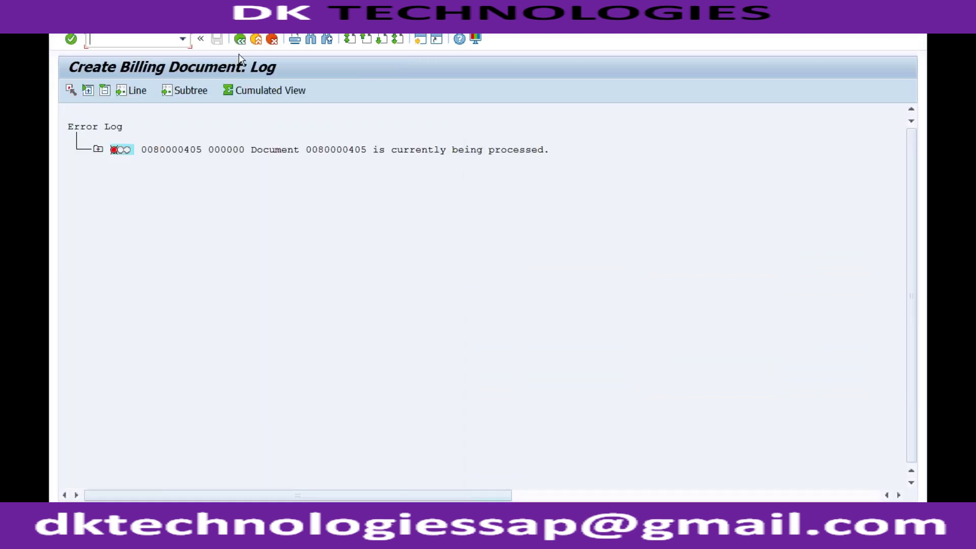
pyautogui.click(239, 40)
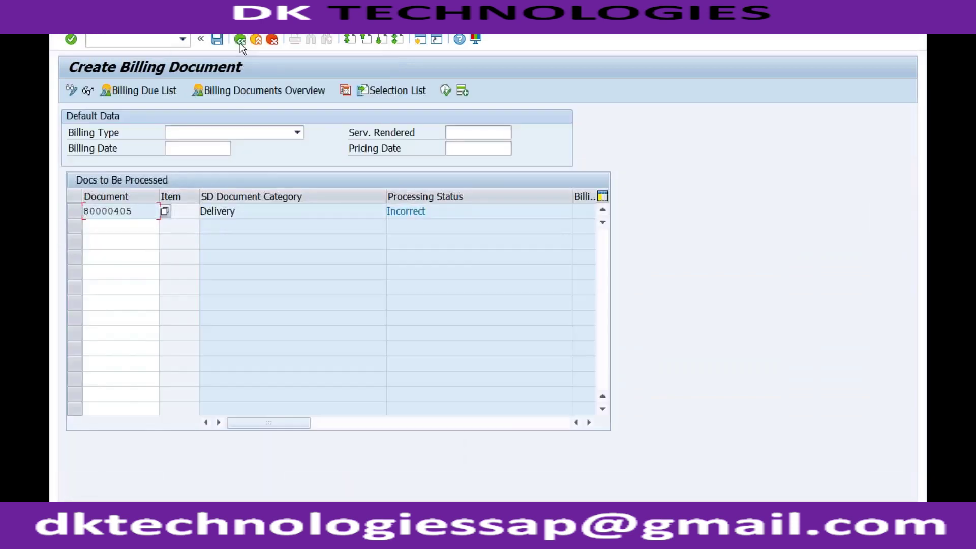
# - Create the F2 invoice from the listed delivery and save it
pyautogui.click(210, 96)
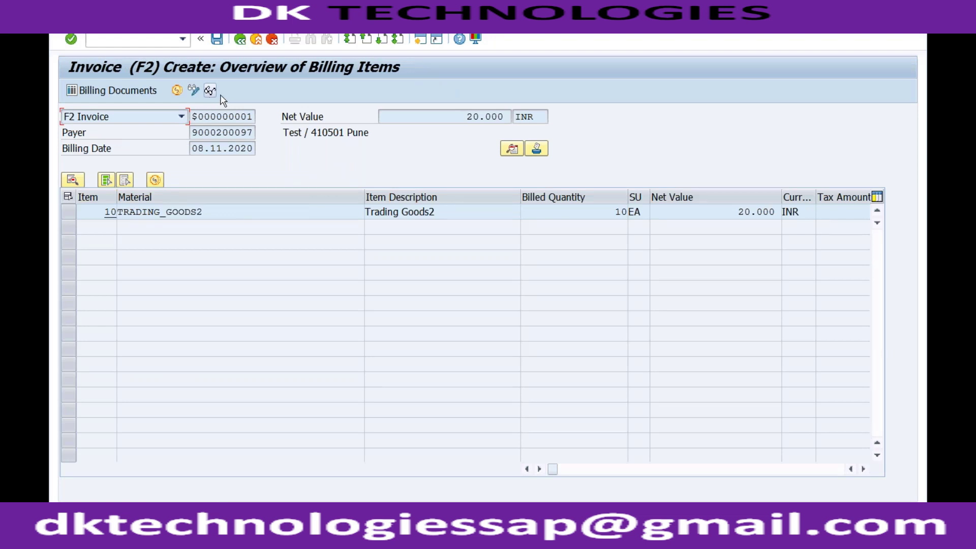
pyautogui.click(220, 42)
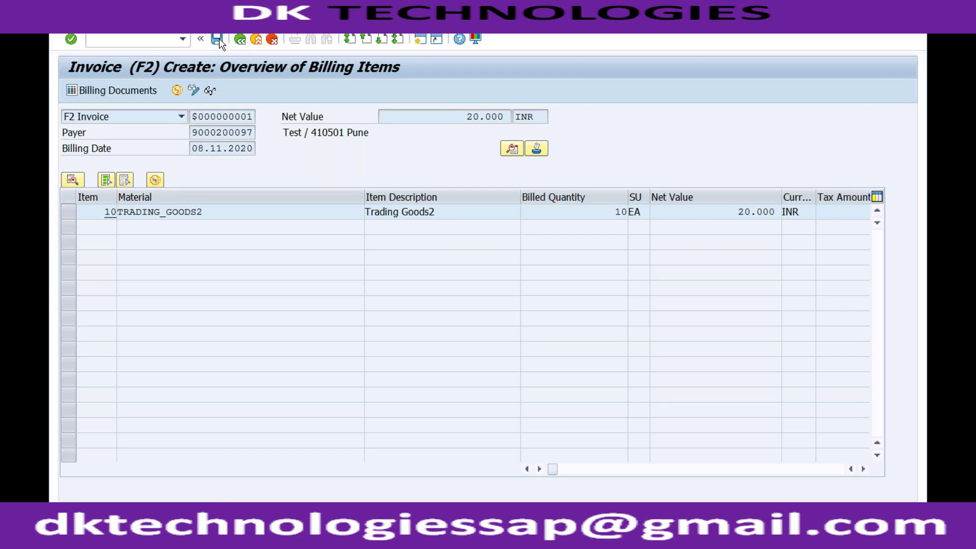
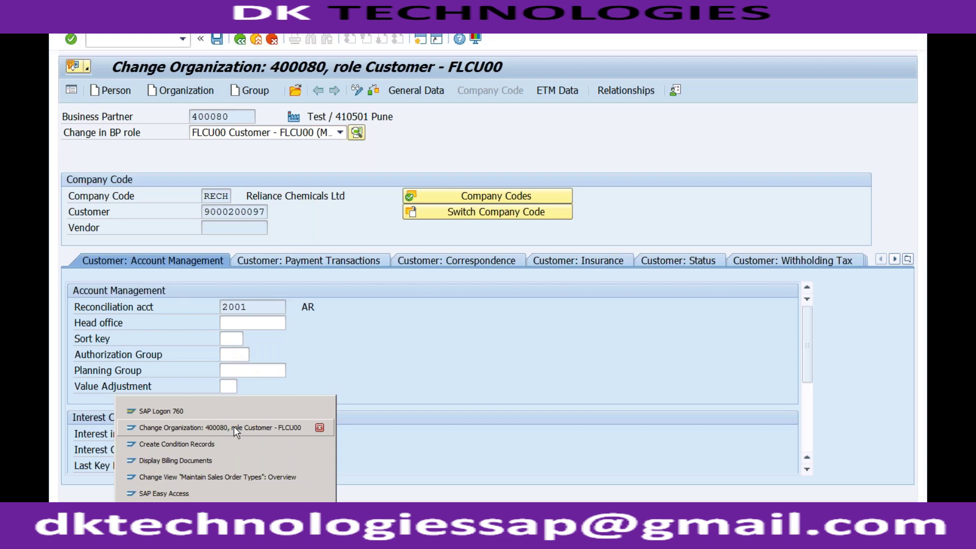
# - In the Display Billing Documents session, open the saved invoice and run its account determination analysis for revenue accounts
pyautogui.click(217, 460)
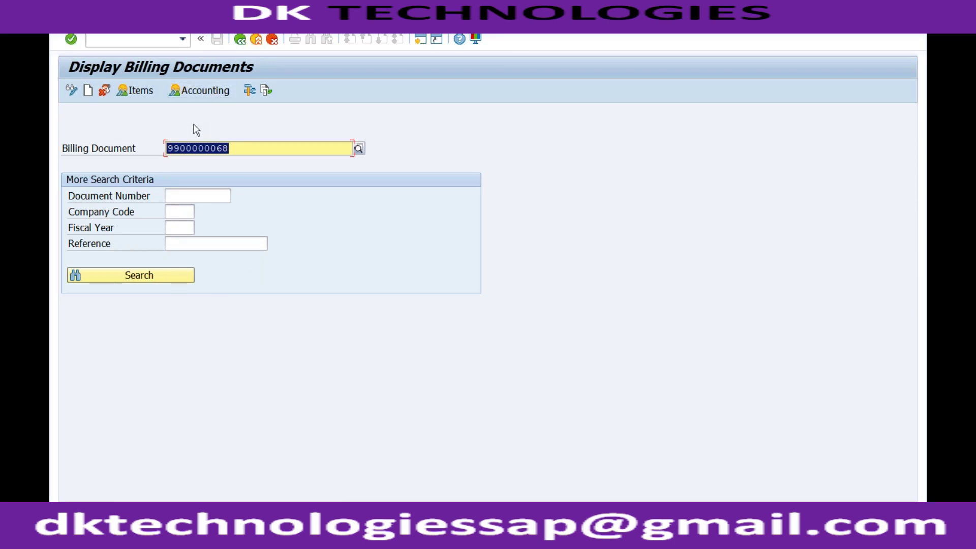
pyautogui.press('Return')
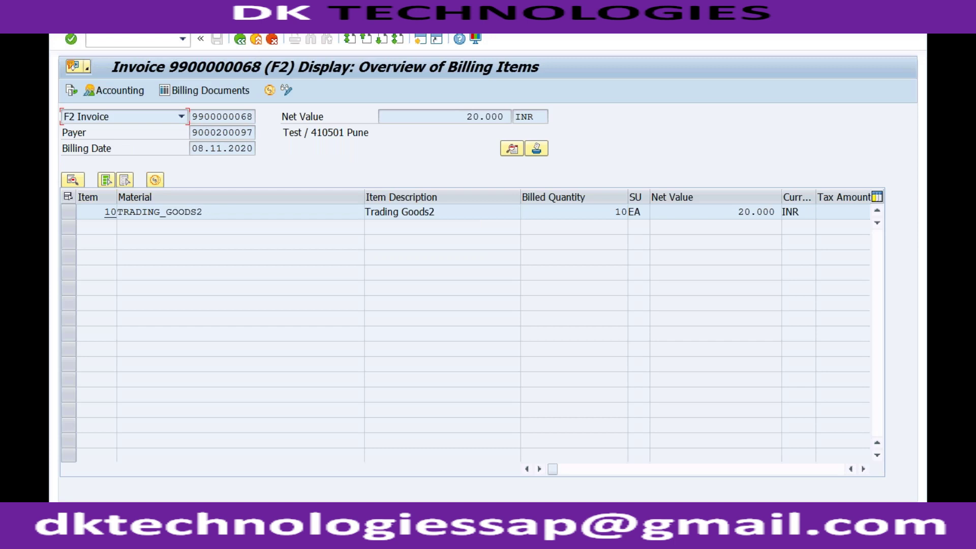
pyautogui.hotkey('alt', 'n')
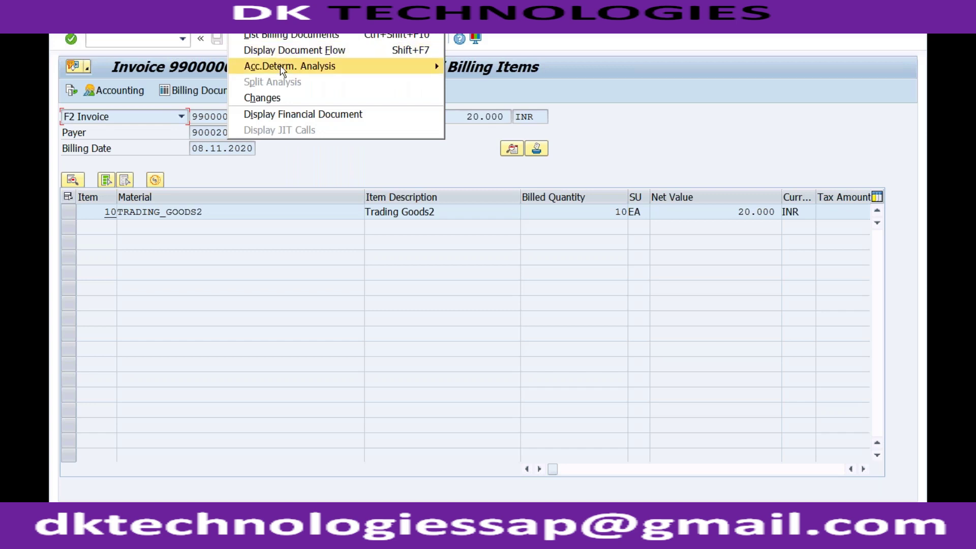
pyautogui.moveTo(279, 65)
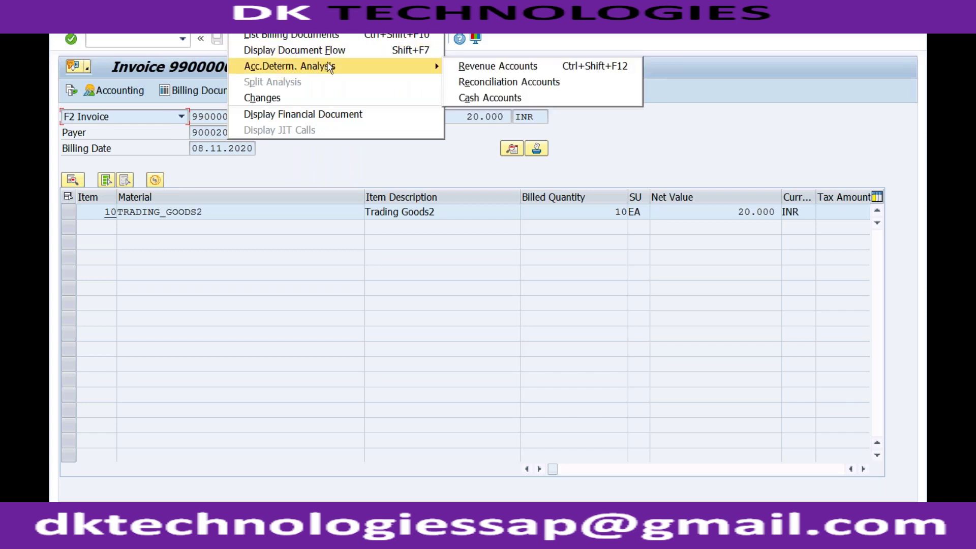
pyautogui.click(482, 67)
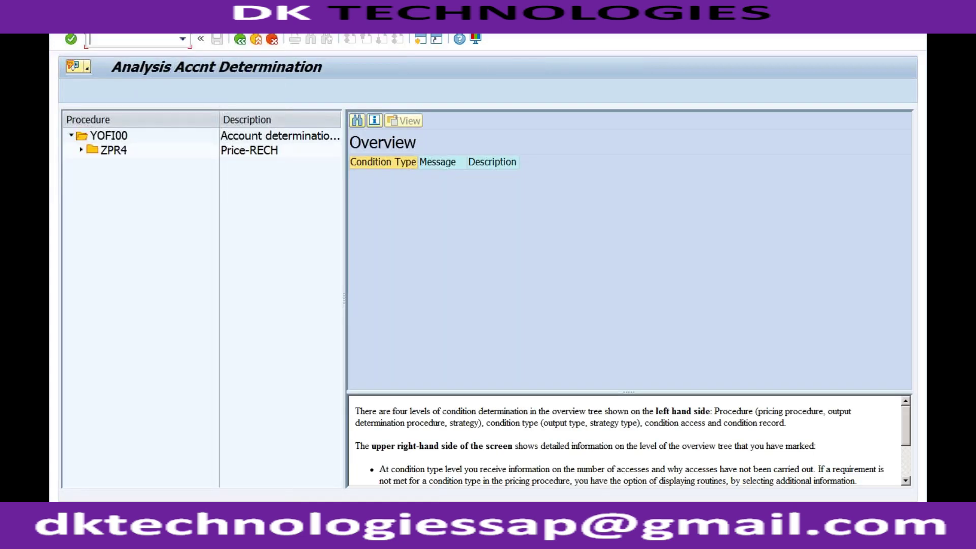
# - Examine the access details of condition type ZPR4, fit the description column to its contents, and select procedure YOFI00
pyautogui.doubleClick(110, 152)
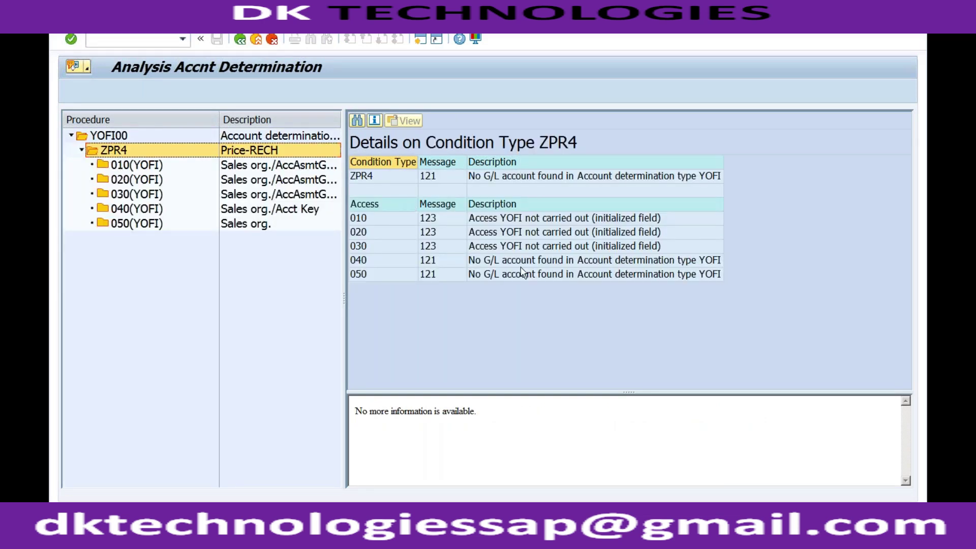
pyautogui.click(521, 261)
pyautogui.click(523, 276)
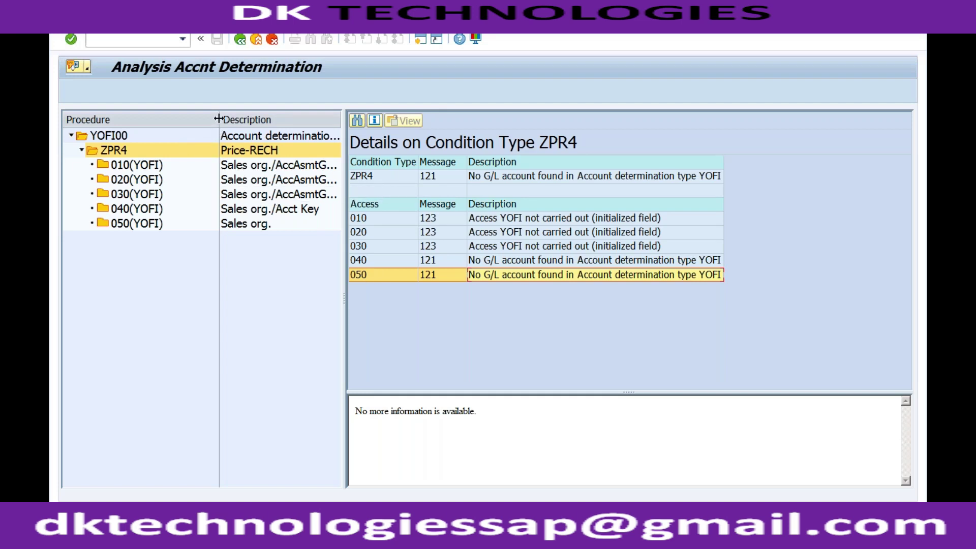
pyautogui.moveTo(219, 118); pyautogui.dragTo(186, 118)
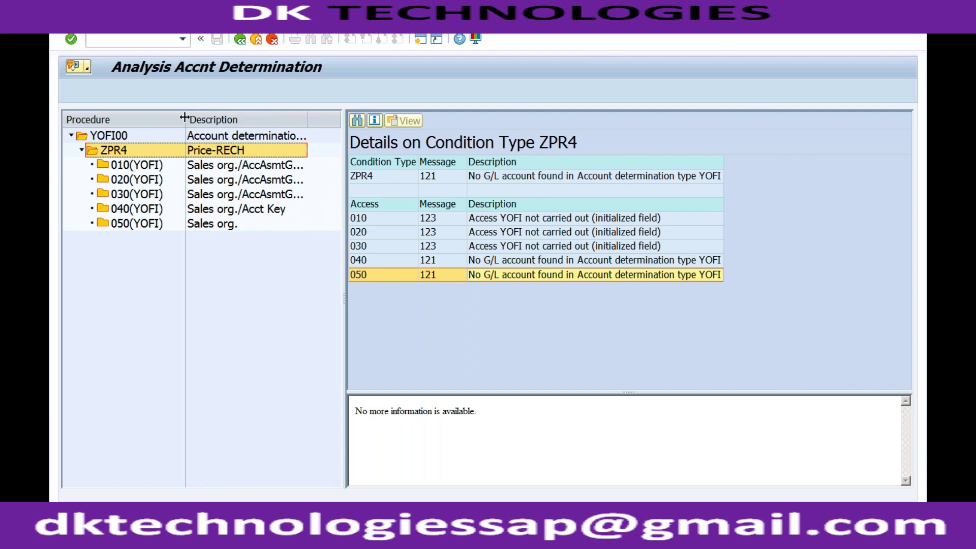
pyautogui.doubleClick(308, 117)
pyautogui.click(260, 136)
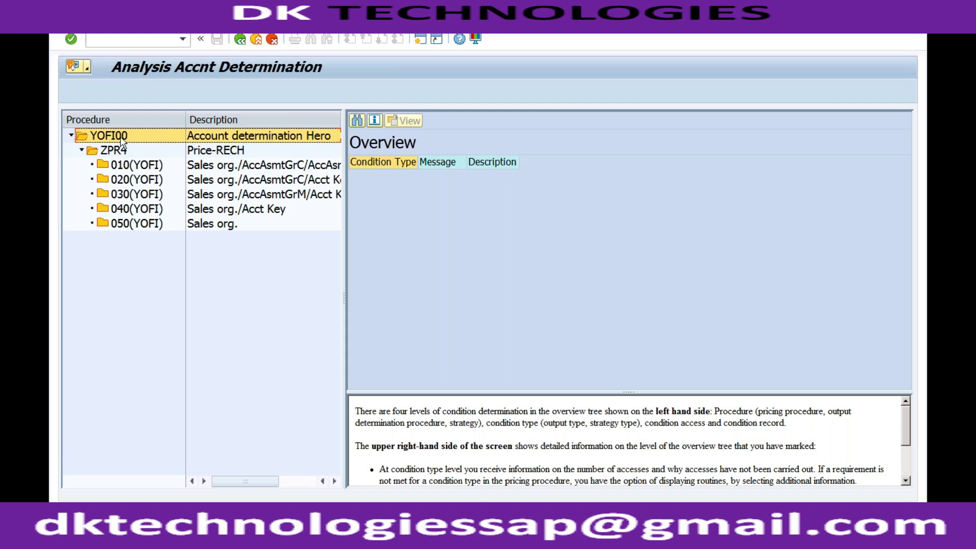
# - Switch to the SAP Easy Access session and display the reference IMG through transaction SPRO
pyautogui.click(223, 538)
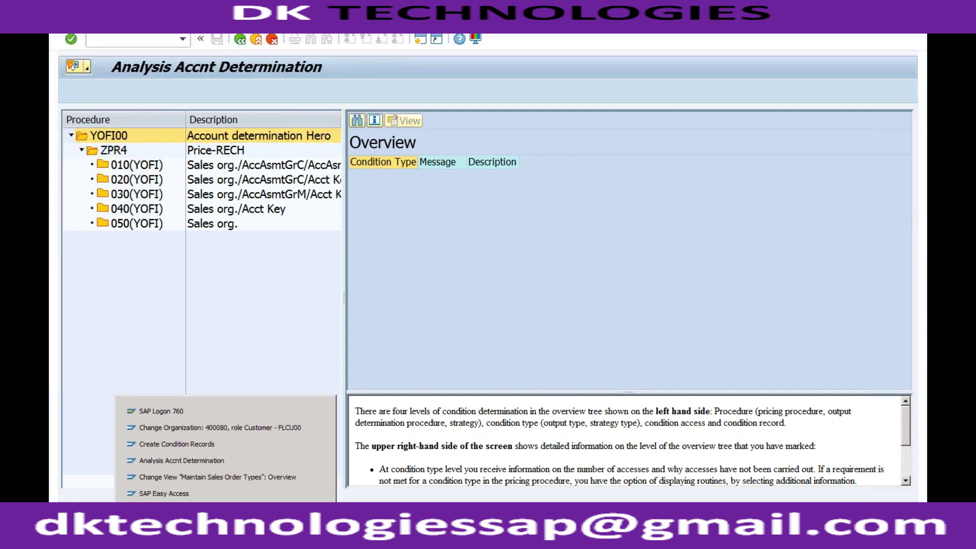
pyautogui.click(168, 493)
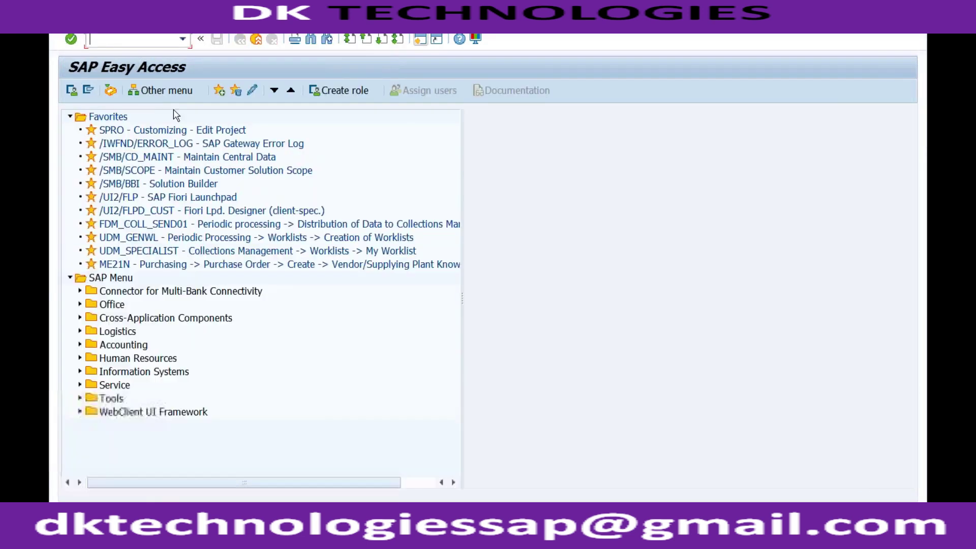
pyautogui.write('spro')
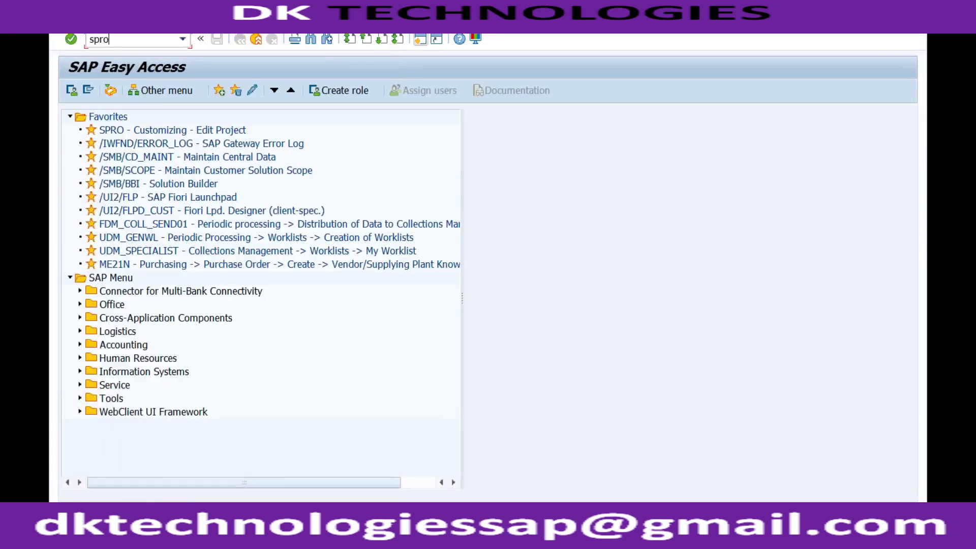
pyautogui.press('Return')
pyautogui.click(117, 94)
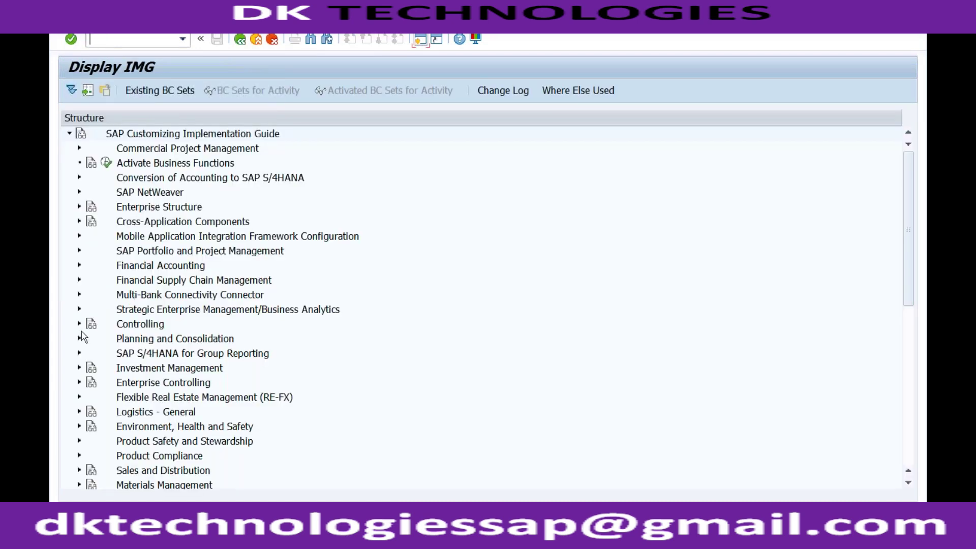
# - Open the Define Billing Types activity under Sales and Distribution > Billing > Billing Documents
pyautogui.click(79, 470)
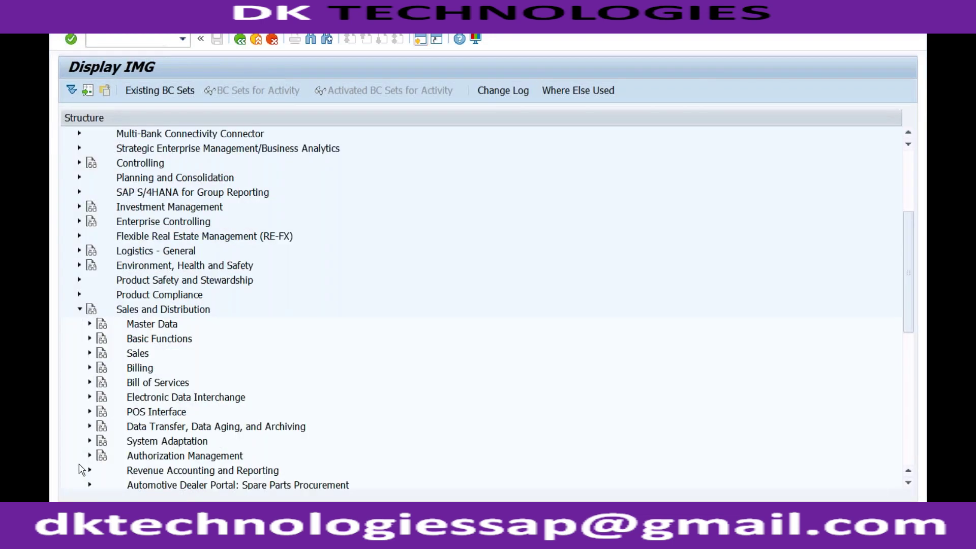
pyautogui.click(90, 368)
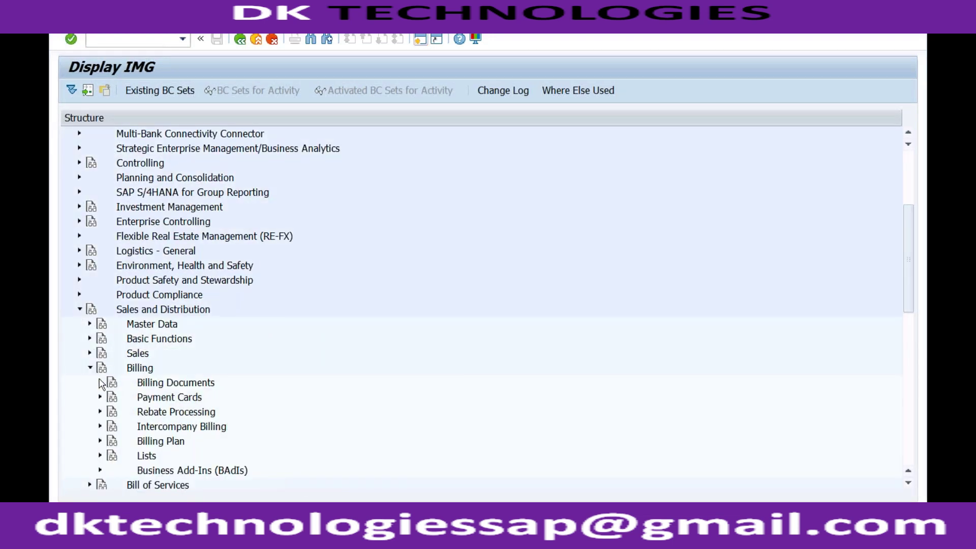
pyautogui.click(100, 382)
pyautogui.click(137, 352)
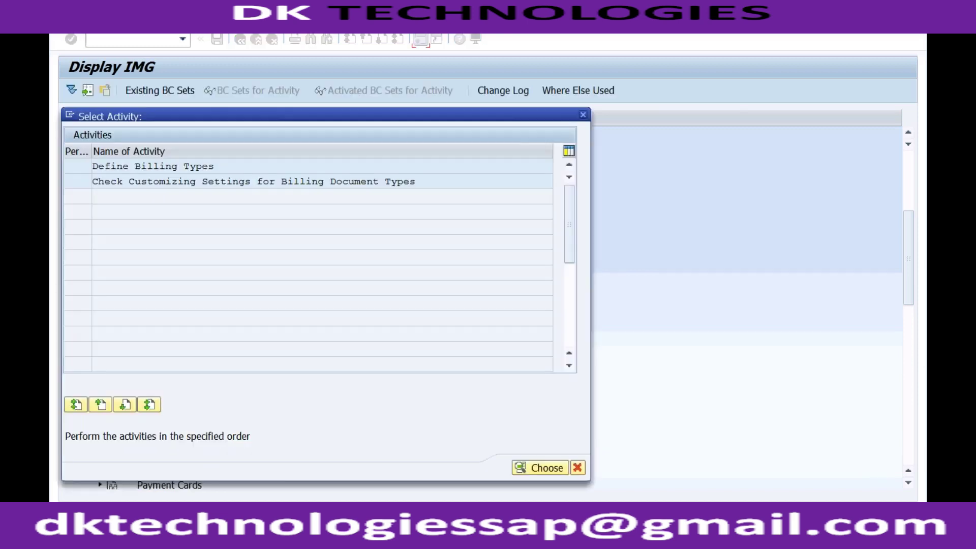
pyautogui.doubleClick(201, 166)
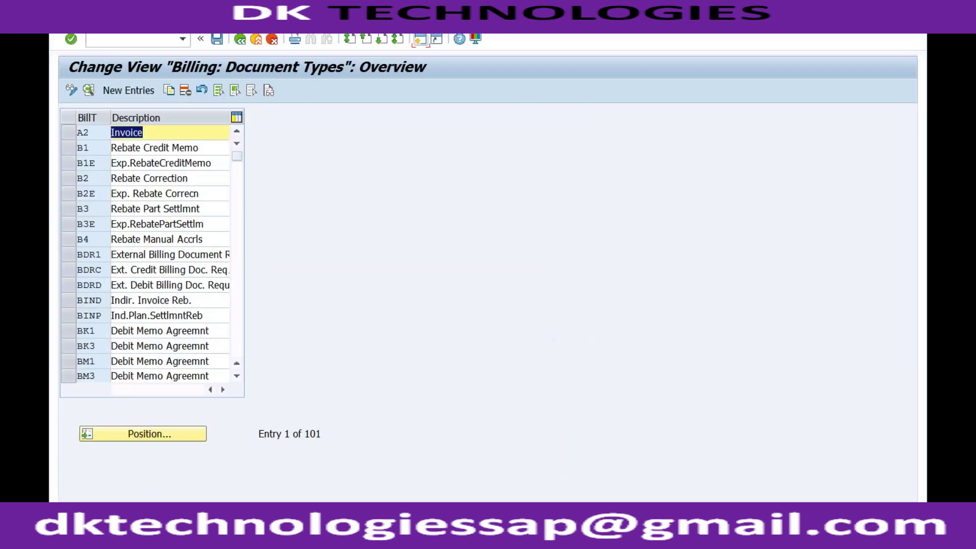
# - Locate billing type F2, open its details, and check the G/L account determination procedure under Account assignment/pricing
pyautogui.click(130, 438)
pyautogui.write('F2')
pyautogui.press('Return')
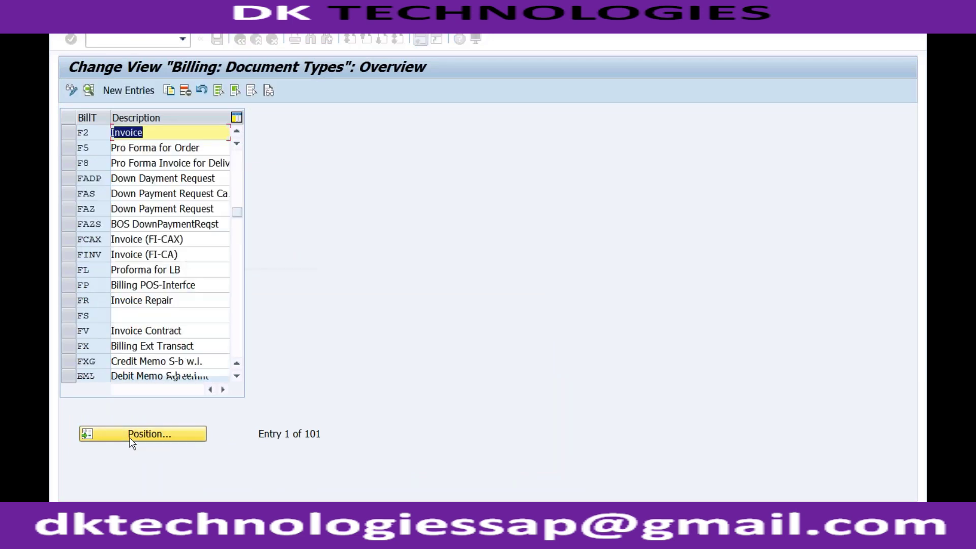
pyautogui.doubleClick(160, 130)
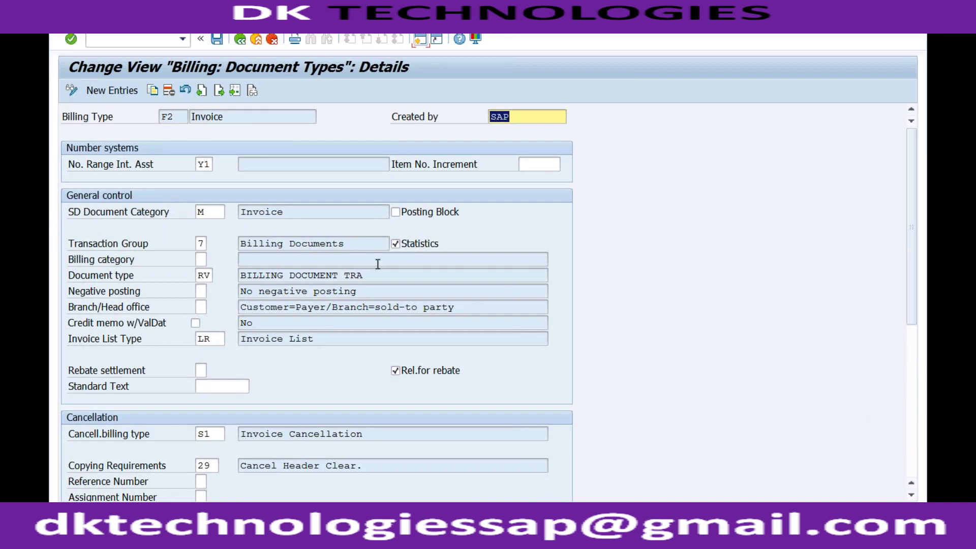
pyautogui.click(915, 387)
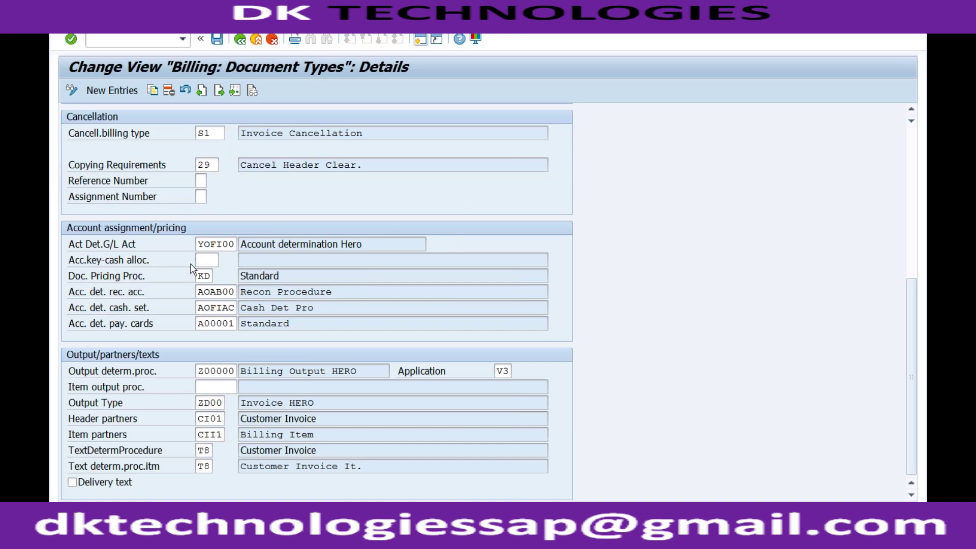
pyautogui.moveTo(199, 245); pyautogui.dragTo(233, 246)
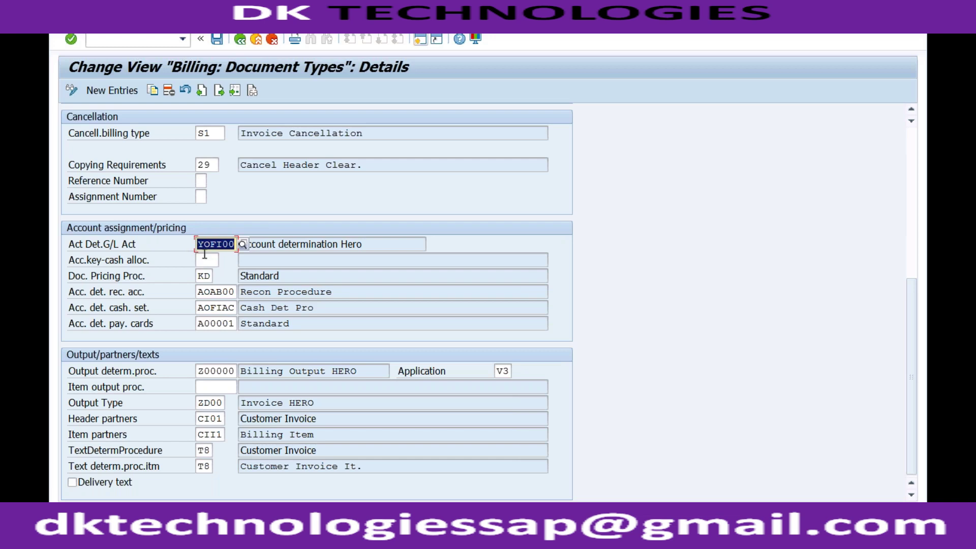
# - Try to open another session, and return to the reference IMG in the current one with /nspro
pyautogui.click(418, 40)
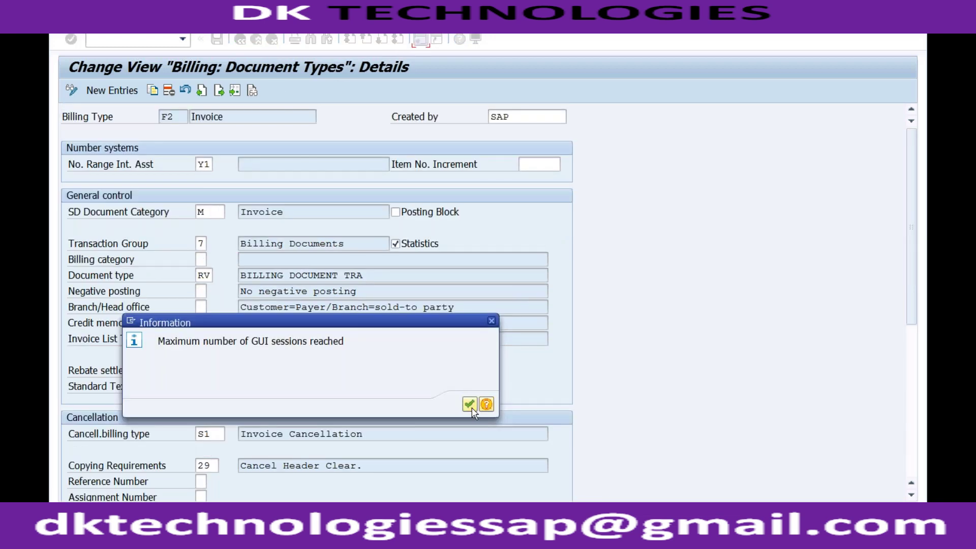
pyautogui.click(469, 405)
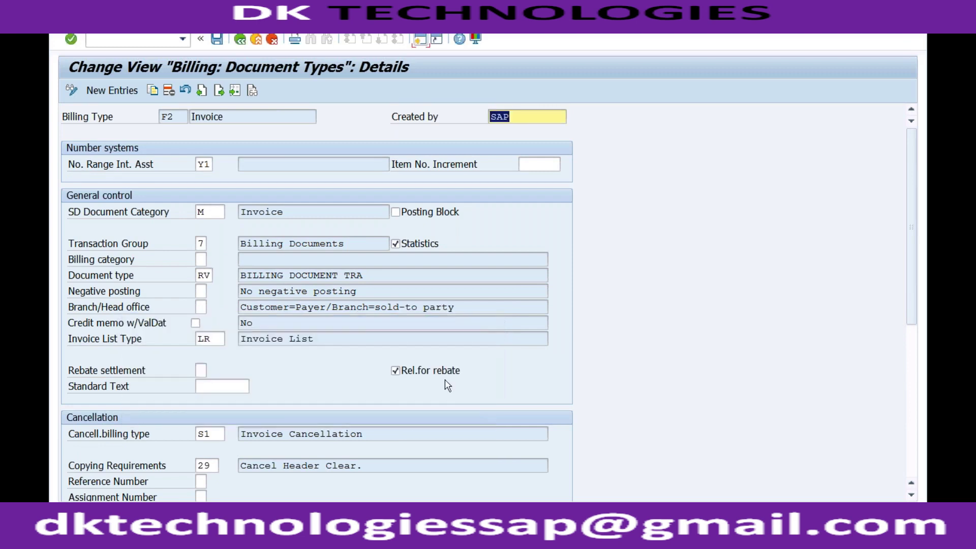
pyautogui.click(122, 41)
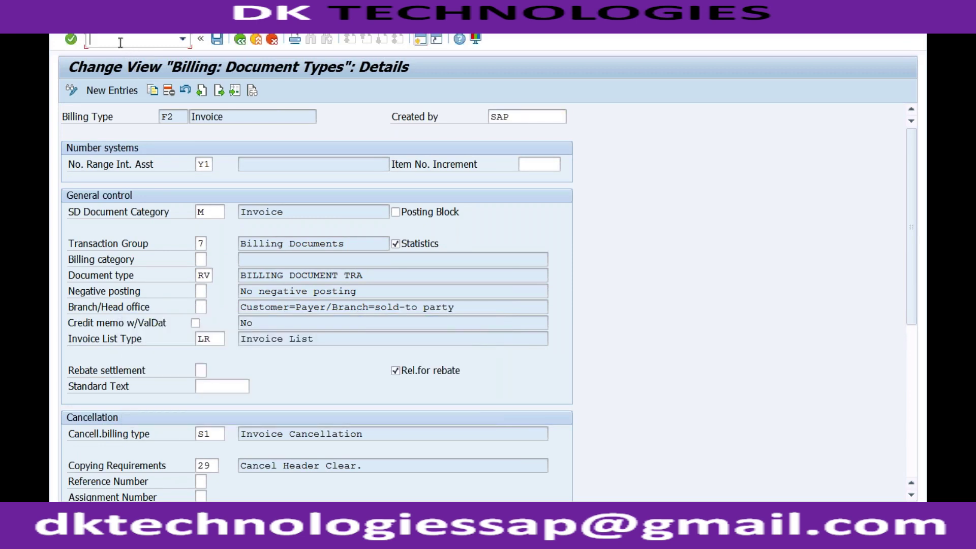
pyautogui.write('/nspro')
pyautogui.press('Return')
pyautogui.click(102, 91)
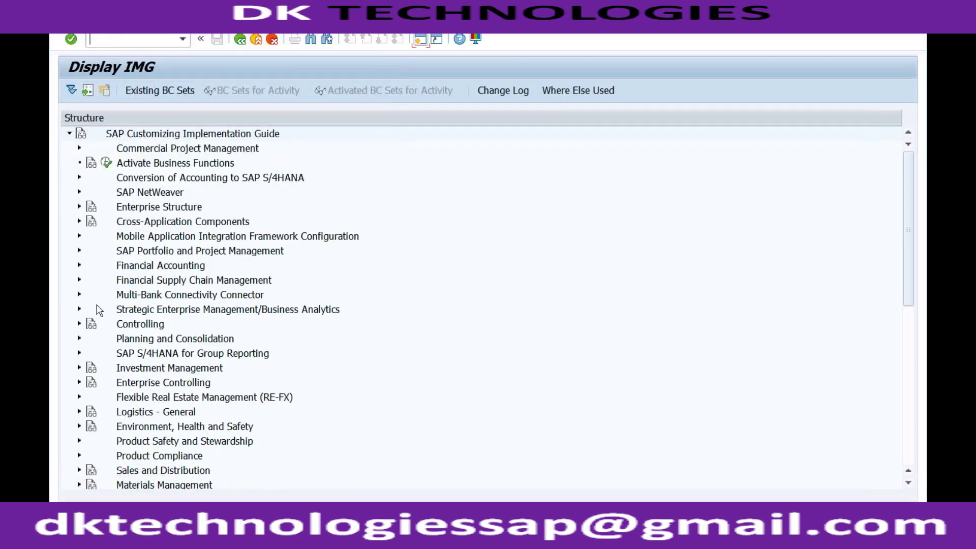
# - Under Sales and Distribution > Basic Functions > Account Assignment/Costing > Revenue Account Determination, start Check Master Data Relevant For Account Assignment
pyautogui.click(80, 470)
pyautogui.click(89, 339)
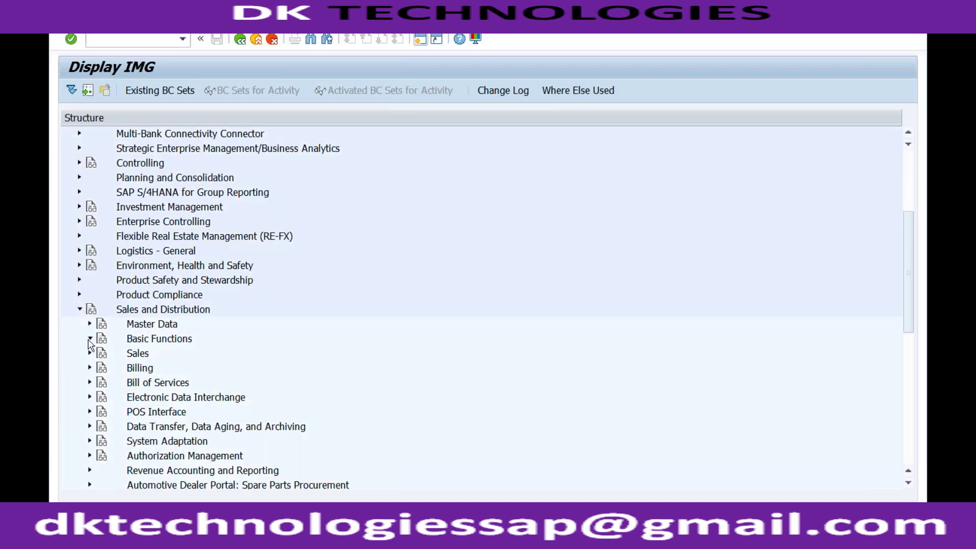
pyautogui.click(179, 209)
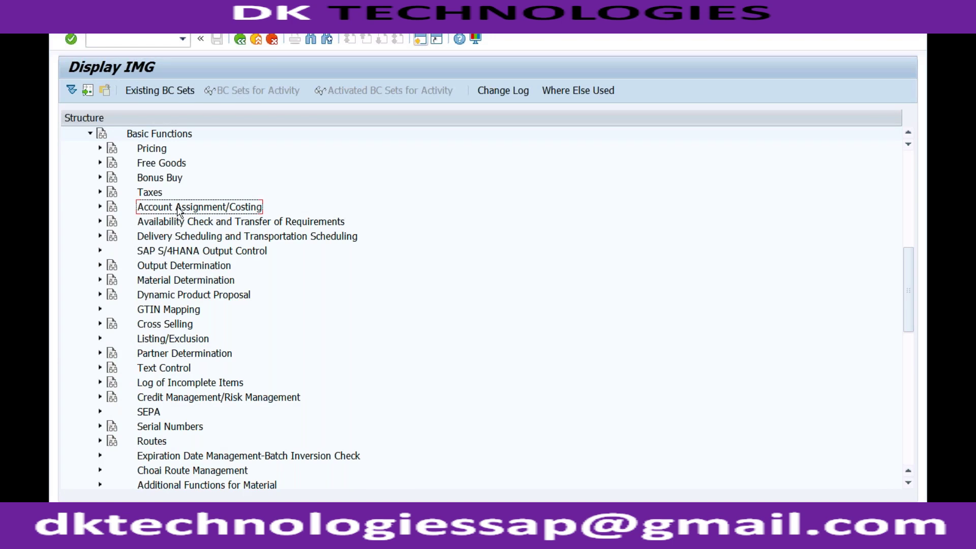
pyautogui.click(100, 207)
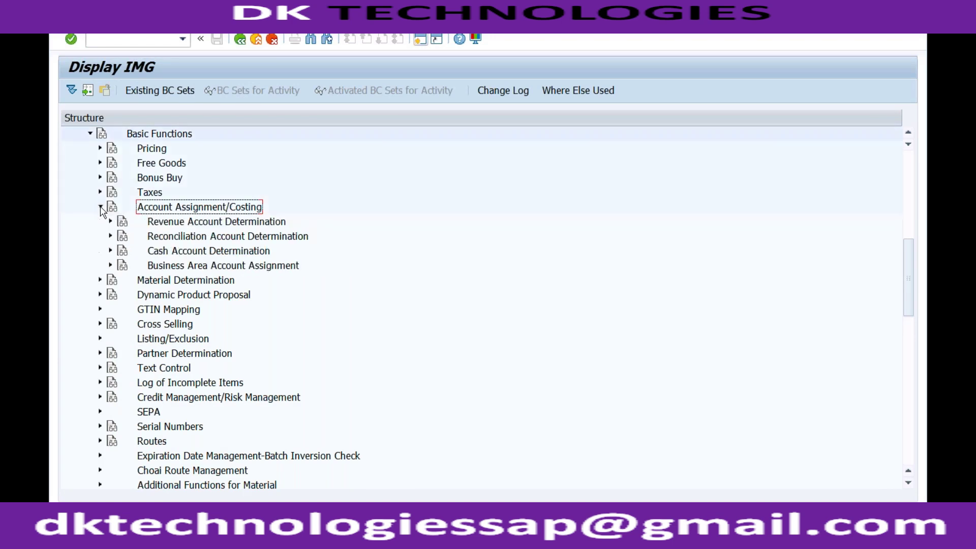
pyautogui.click(165, 227)
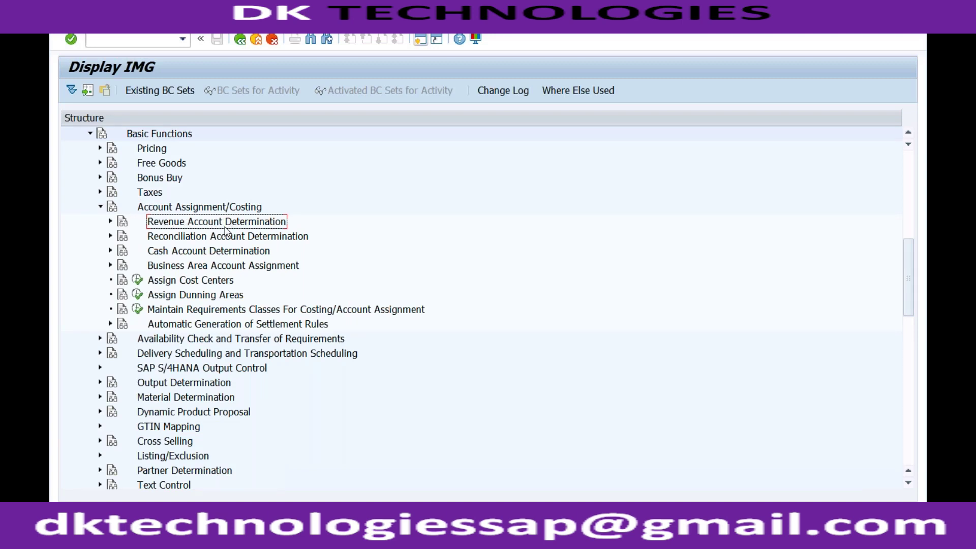
pyautogui.click(111, 222)
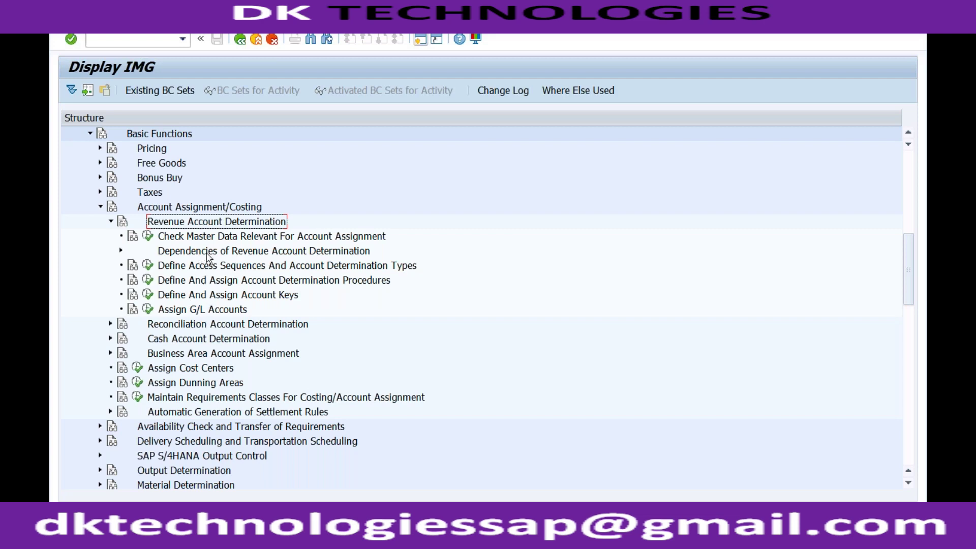
pyautogui.click(222, 238)
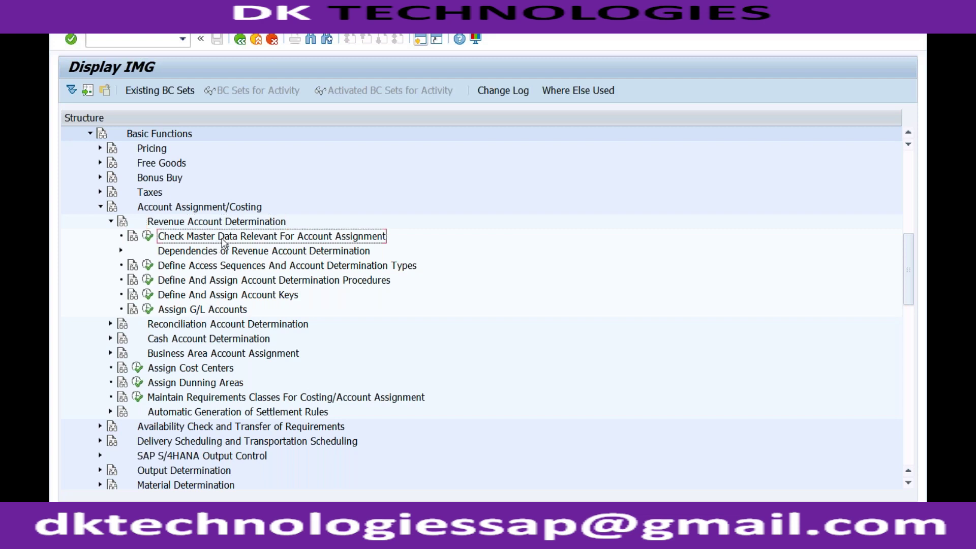
pyautogui.click(148, 237)
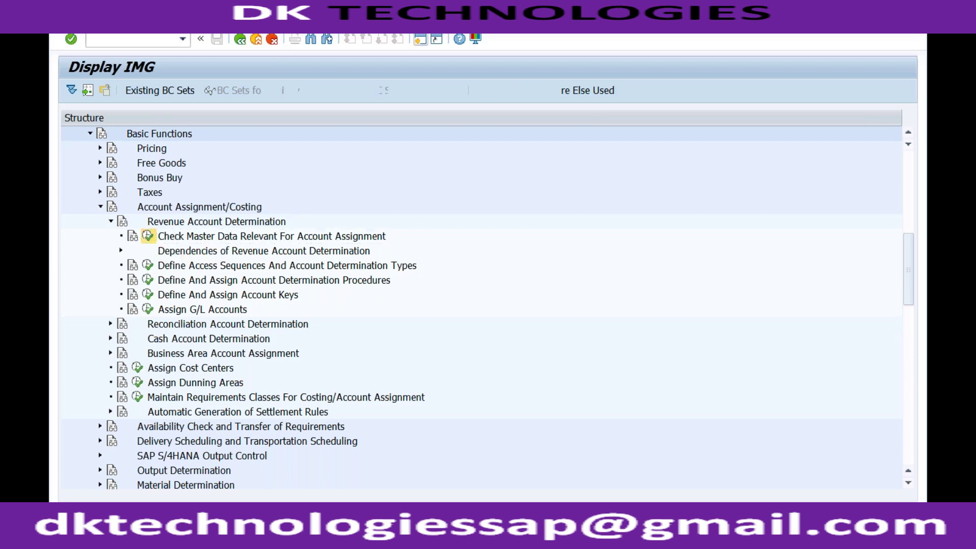
# - Open the Customers: Account Assignment Groups activity to view the available customer account assignment groups
pyautogui.click(163, 166)
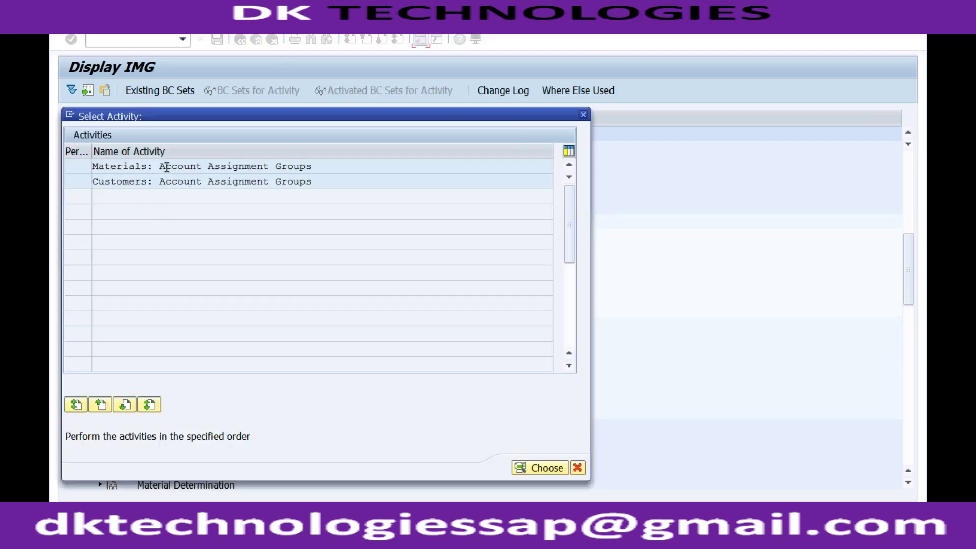
pyautogui.click(221, 167)
pyautogui.click(184, 181)
pyautogui.doubleClick(198, 182)
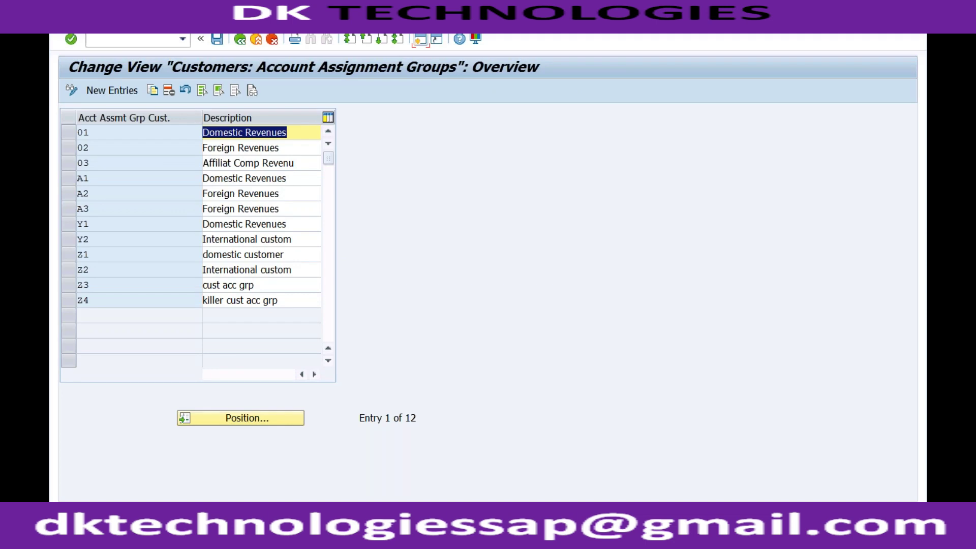
# - Switch to the business partner session and change the BP role to Customer - FLCU01
pyautogui.click(226, 538)
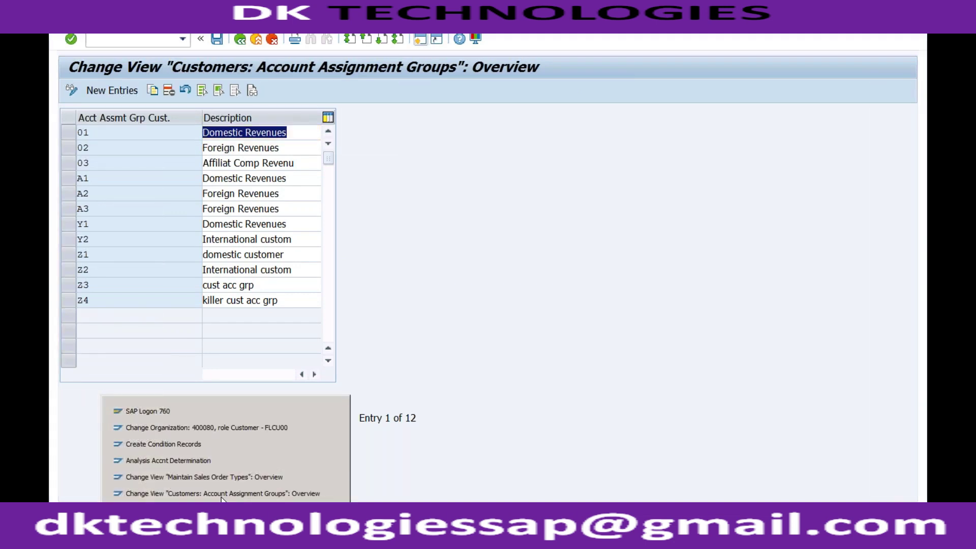
pyautogui.click(227, 432)
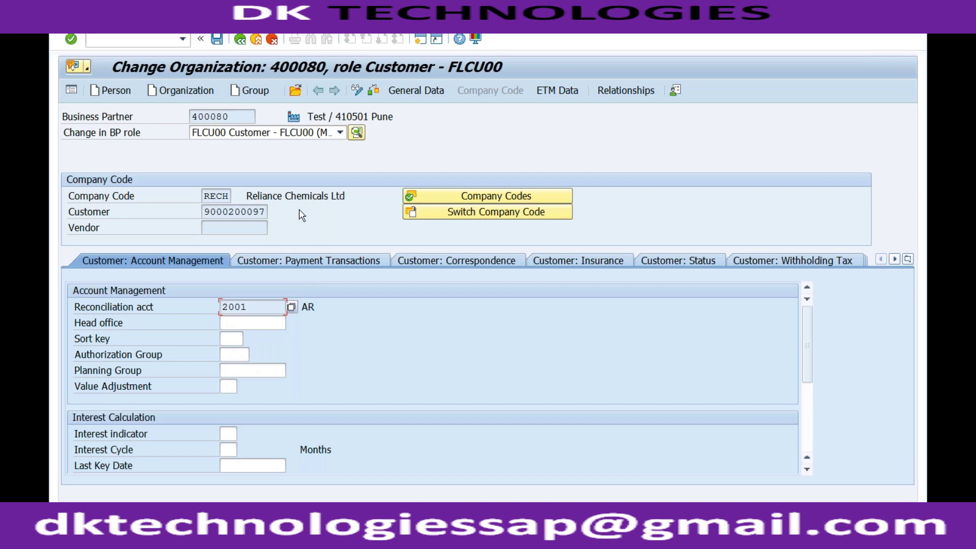
pyautogui.click(340, 132)
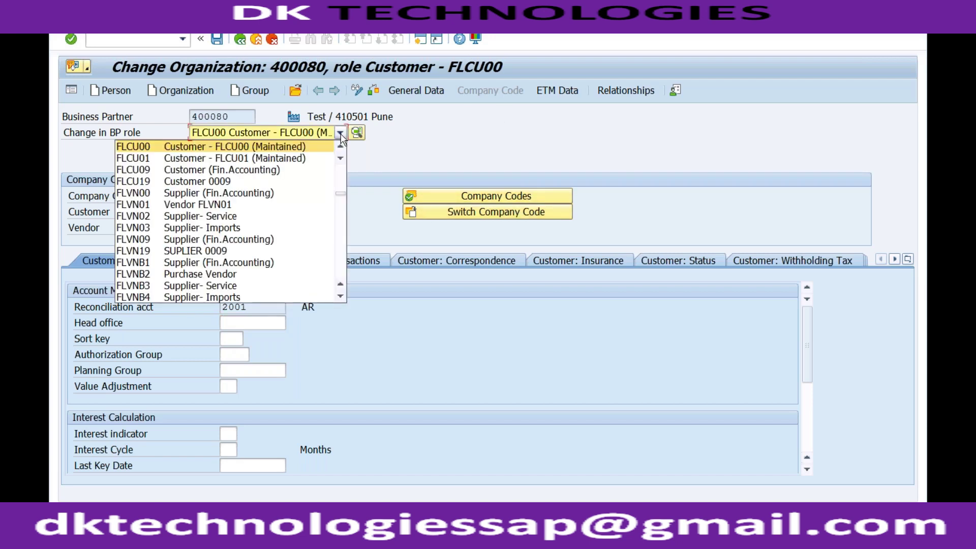
pyautogui.click(306, 158)
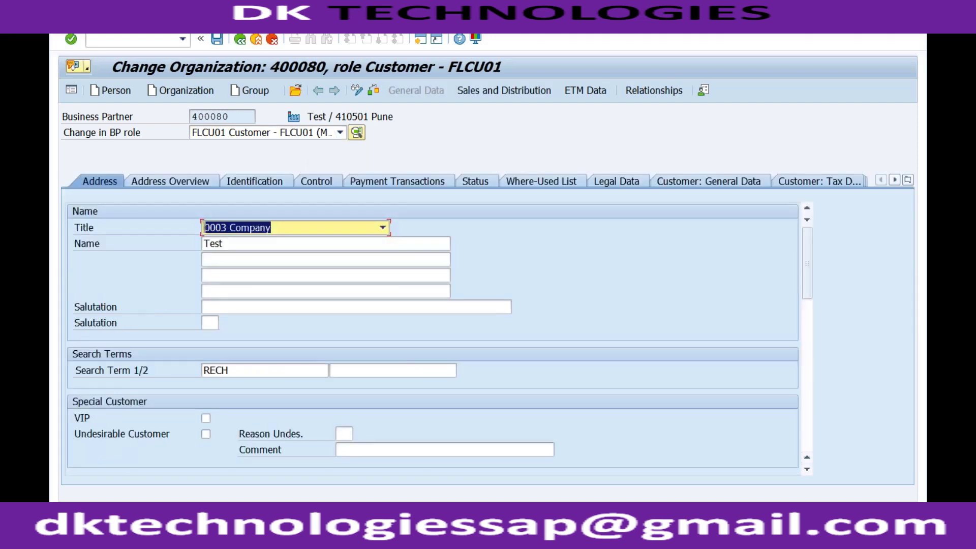
# - Check the customer's account assignment group in the Billing section of the Sales and Distribution data
pyautogui.click(492, 91)
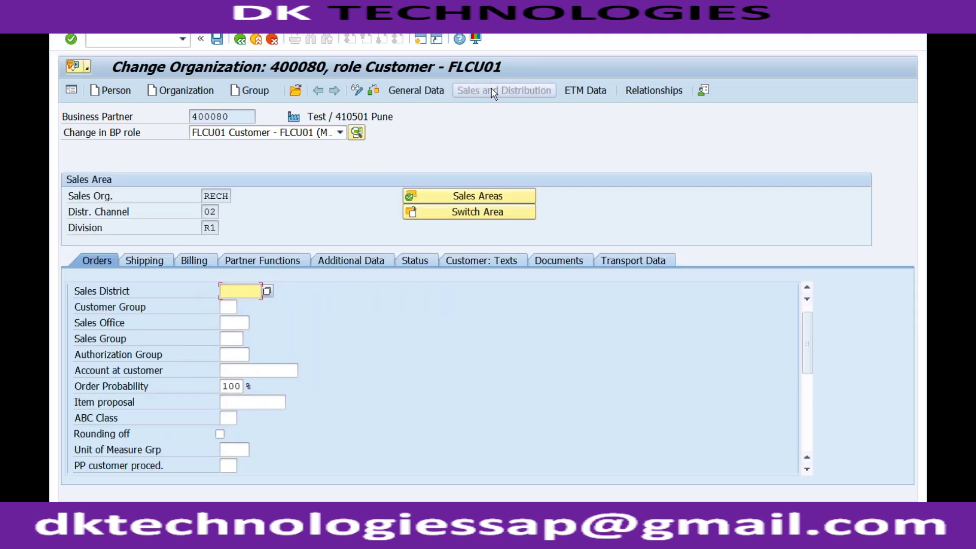
pyautogui.click(192, 260)
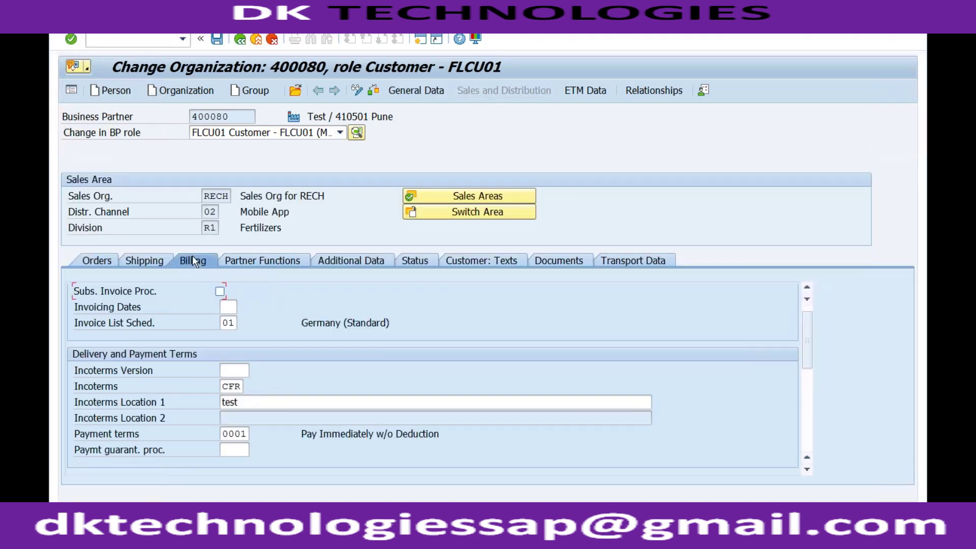
pyautogui.click(807, 402)
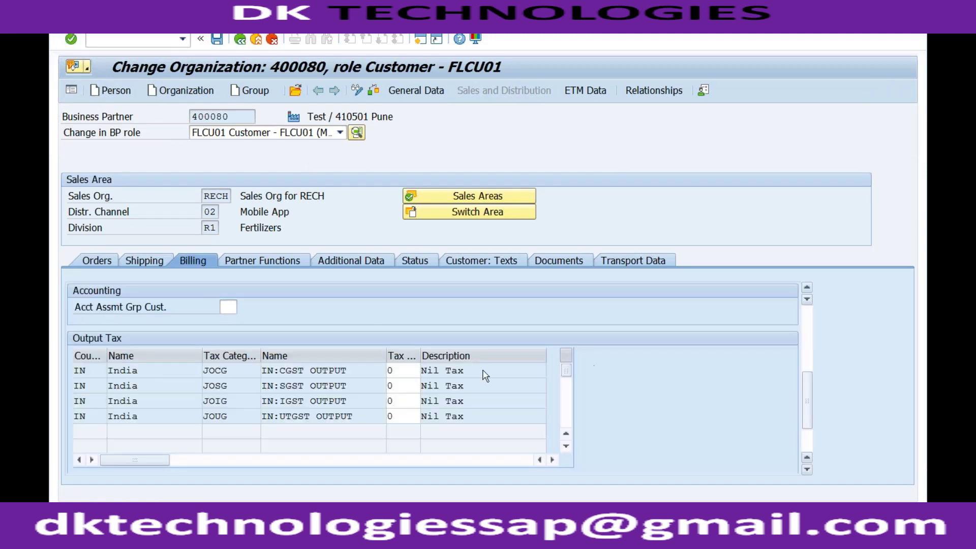
pyautogui.click(226, 308)
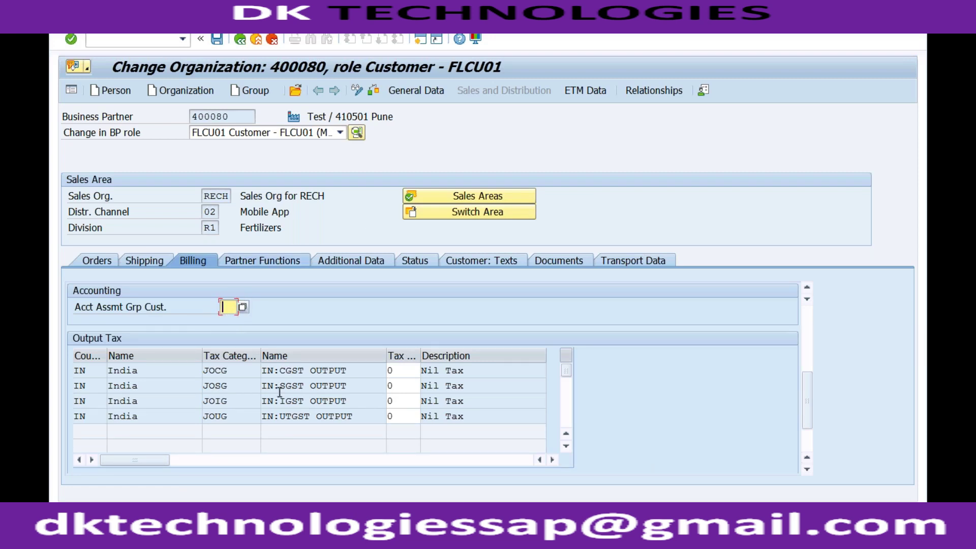
# - In the Create Condition Records session, start material display with /nmm03 and confirm material TRADING_GOODS2
pyautogui.click(226, 539)
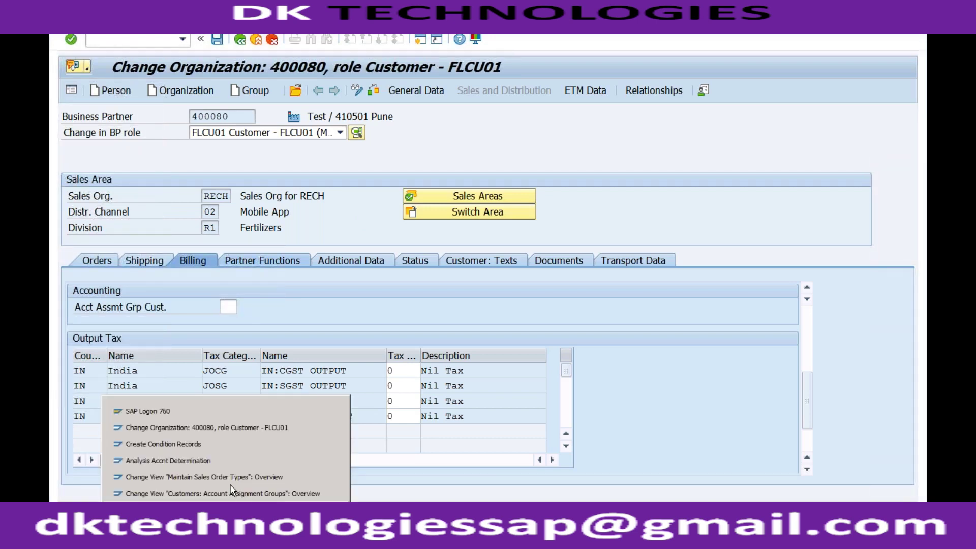
pyautogui.click(226, 443)
pyautogui.click(155, 39)
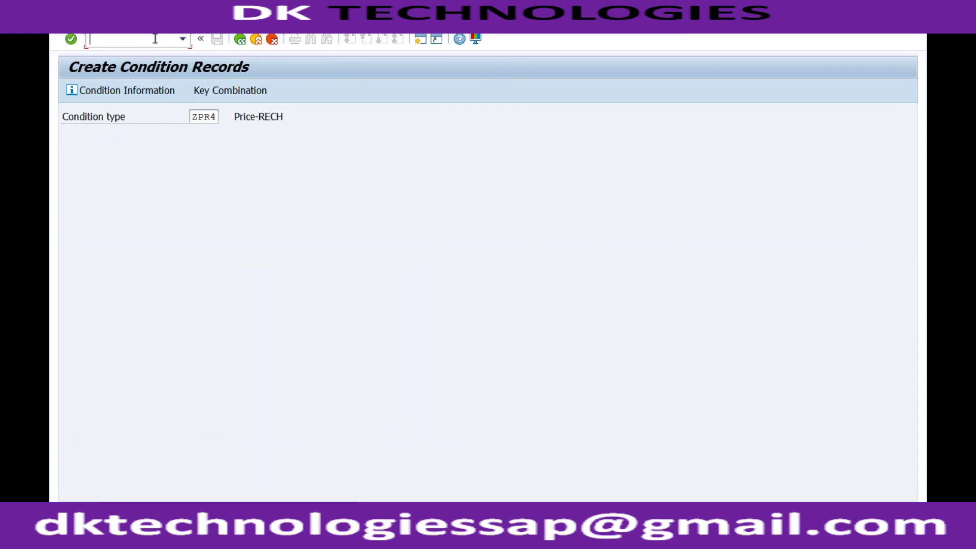
pyautogui.write('/nmm03')
pyautogui.press('Return')
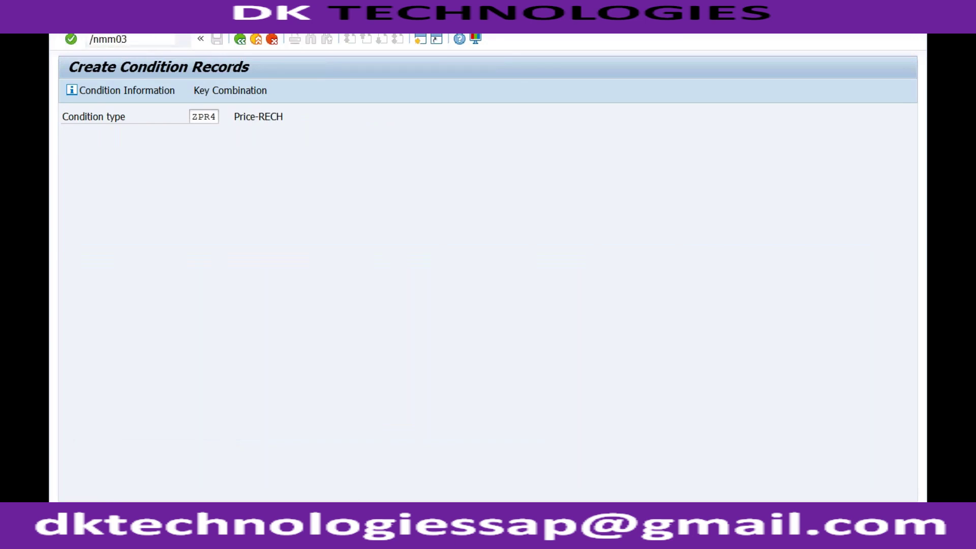
pyautogui.press('Return')
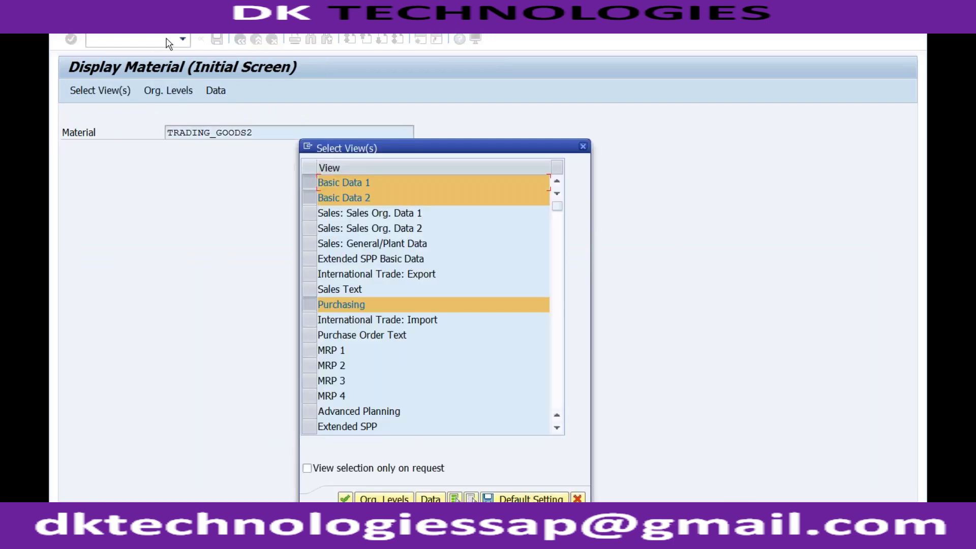
# - Replace the preselected views with Sales Org. Data 1, Sales Org. Data 2 and Sales: General/Plant Data, and display the material with its organizational levels
pyautogui.click(472, 498)
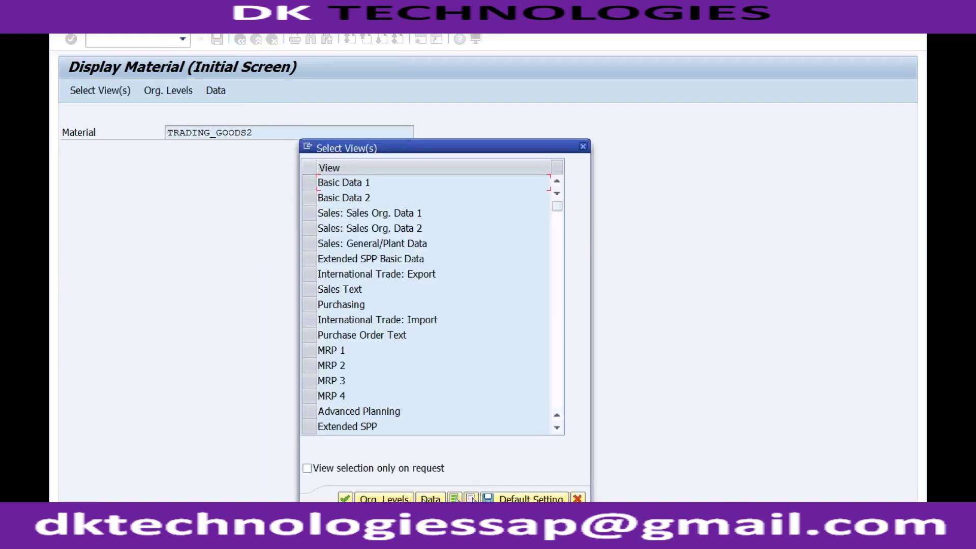
pyautogui.click(310, 213)
pyautogui.click(310, 230)
pyautogui.click(308, 244)
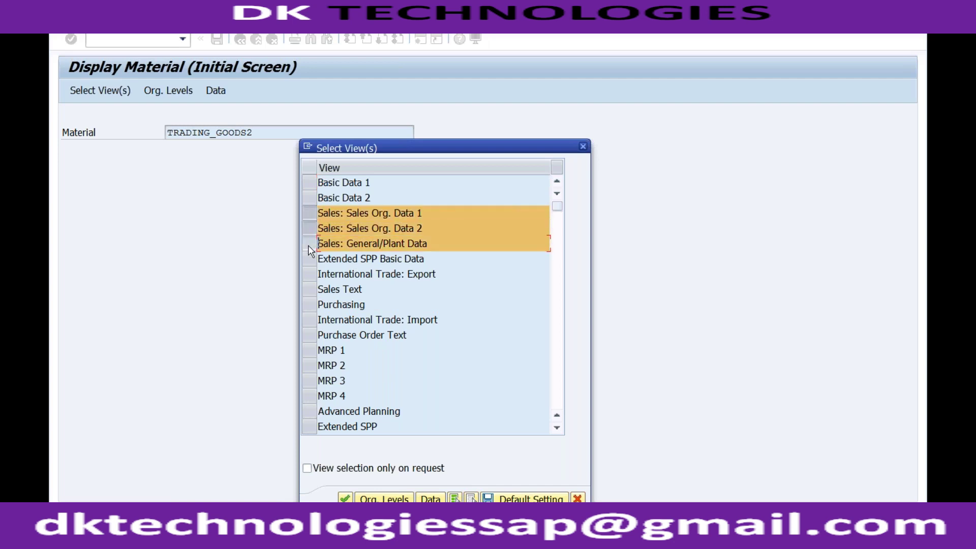
pyautogui.click(345, 498)
pyautogui.press('Return')
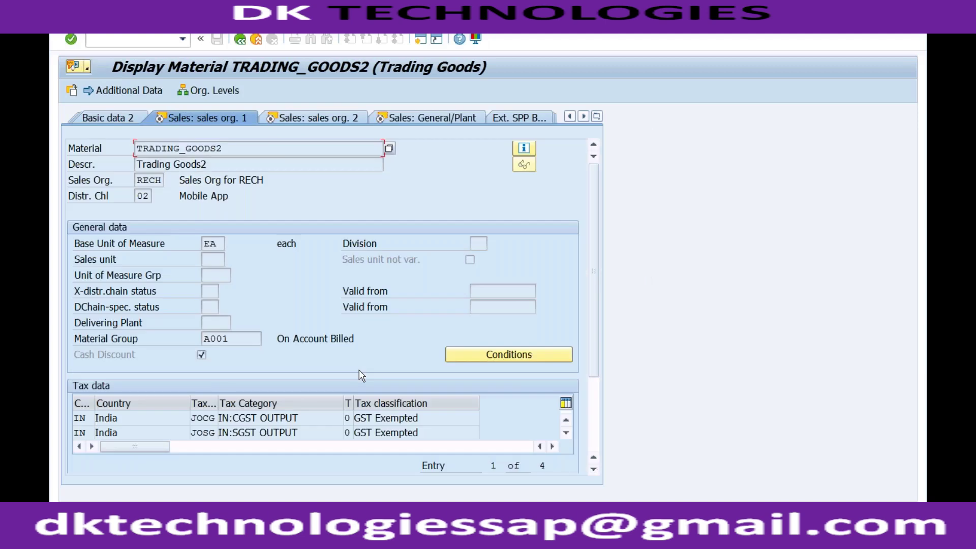
# - Check the material's account assignment group (Acct Assmt Grp Mat.) in the Sales Org. 2 view
pyautogui.press('Return')
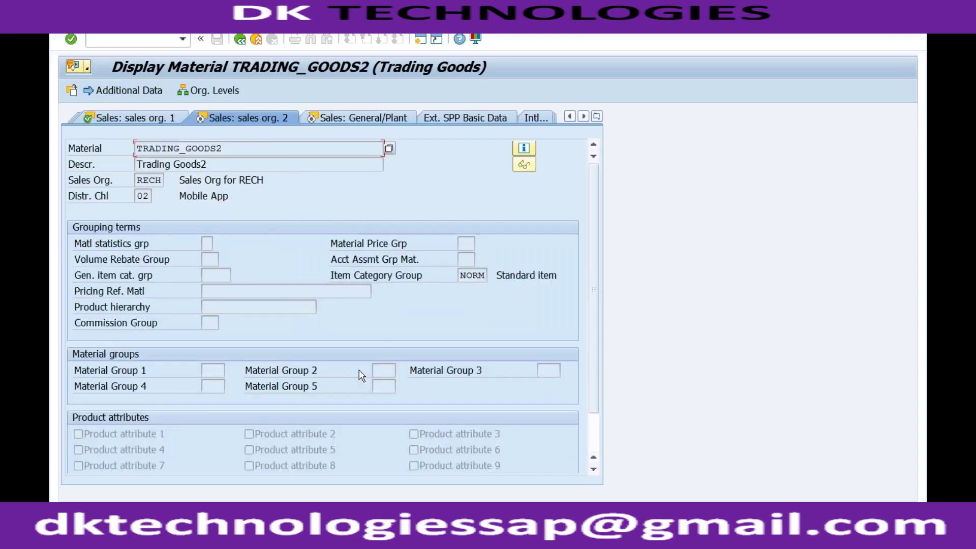
pyautogui.click(467, 260)
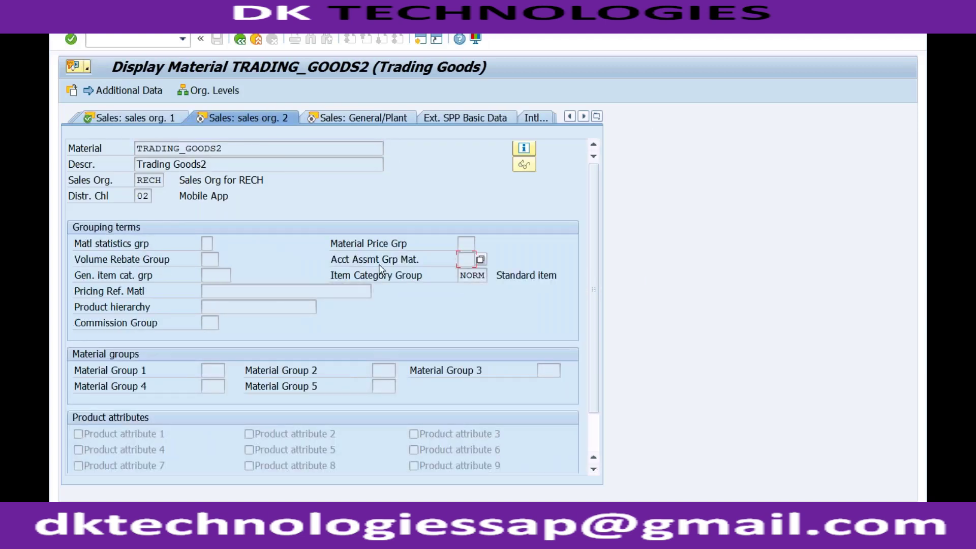
pyautogui.click(334, 262)
# - Switch to the Analysis Accnt Determination session and review the accesses of procedure YOFI00
pyautogui.click(226, 539)
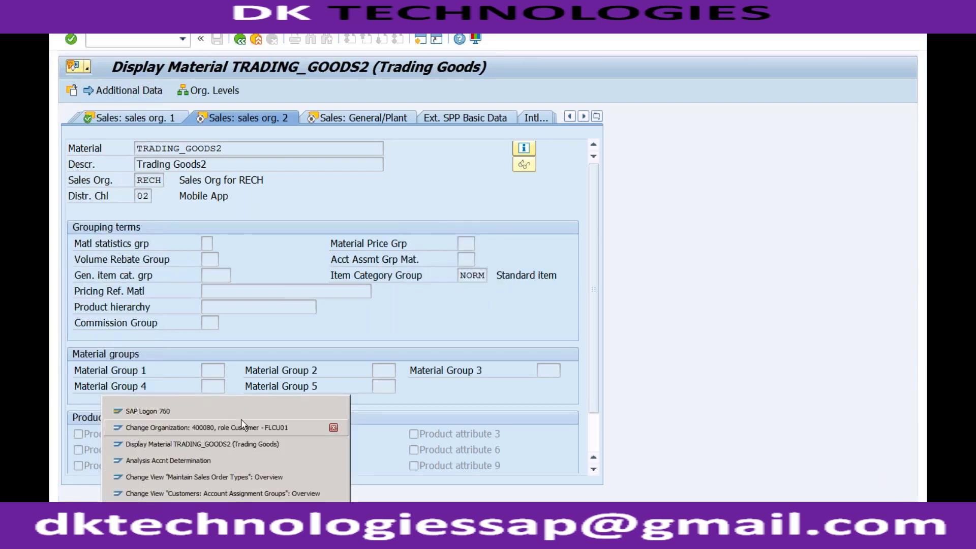
pyautogui.click(218, 460)
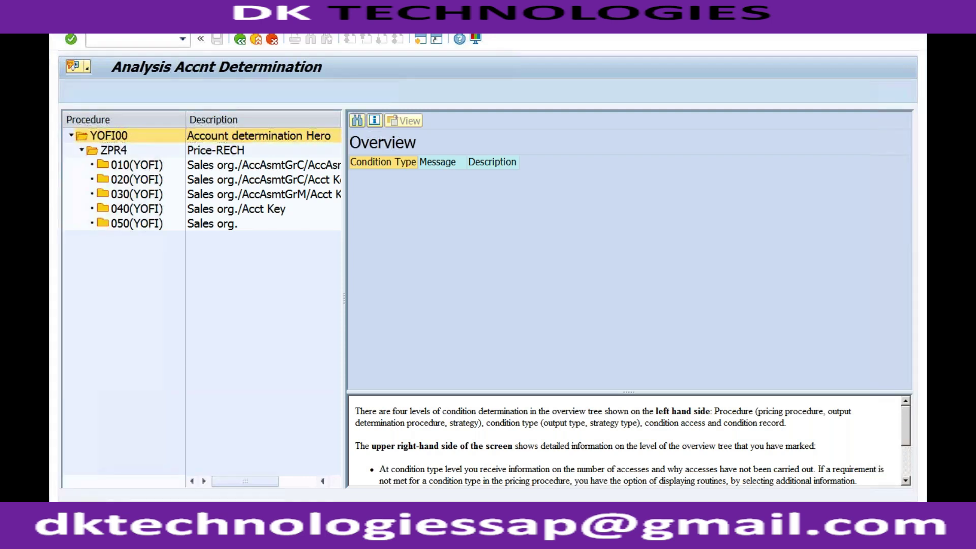
pyautogui.moveTo(227, 539)
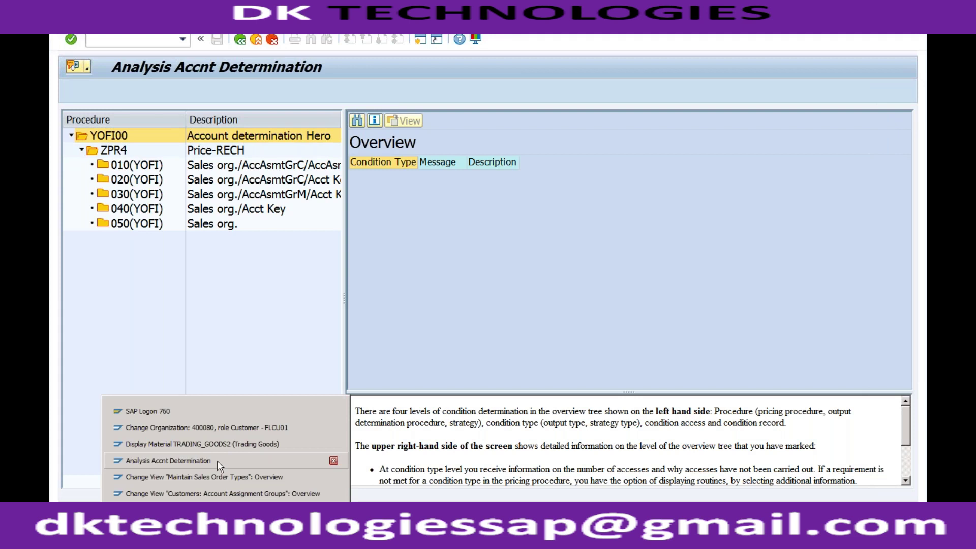
pyautogui.click(220, 464)
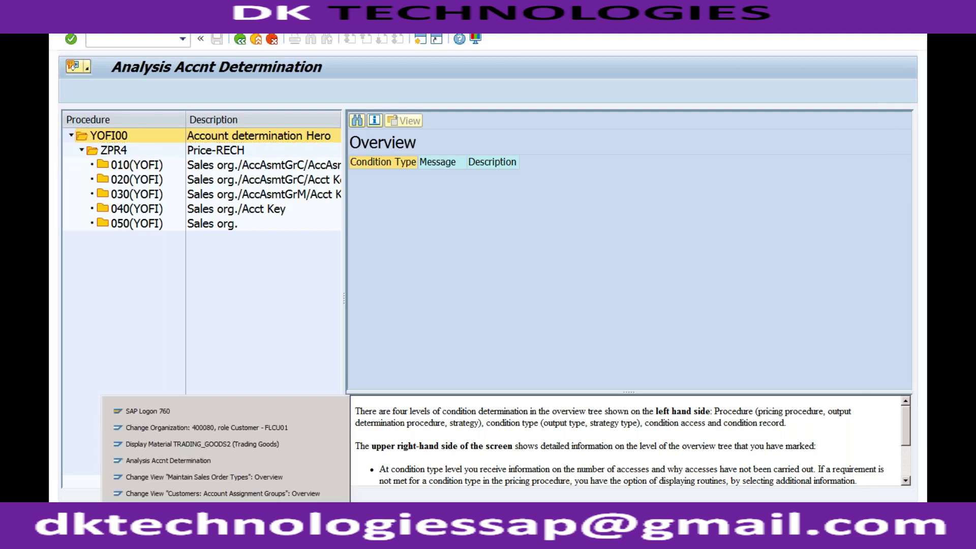
# - Return to the Customers: Account Assignment Groups session and leave it for the IMG structure
pyautogui.click(216, 492)
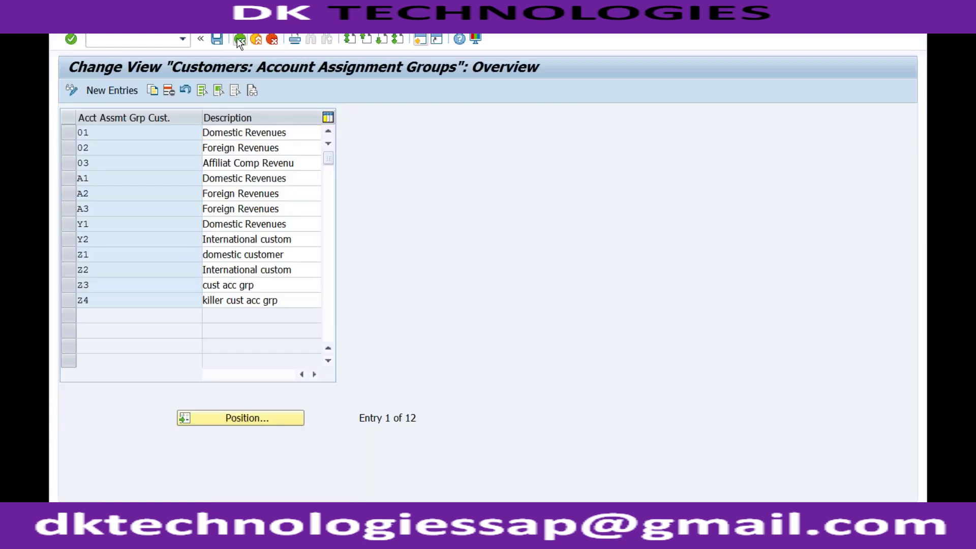
pyautogui.click(239, 41)
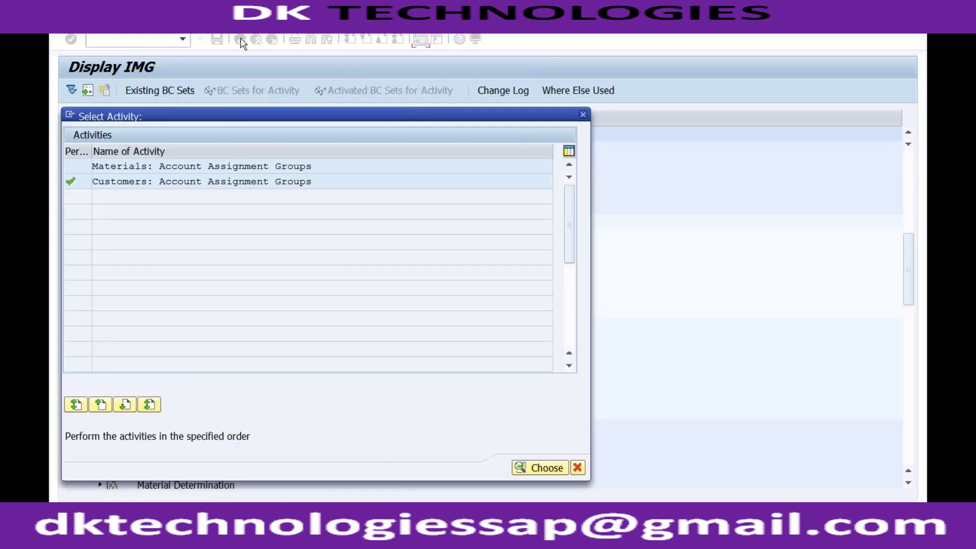
pyautogui.click(583, 115)
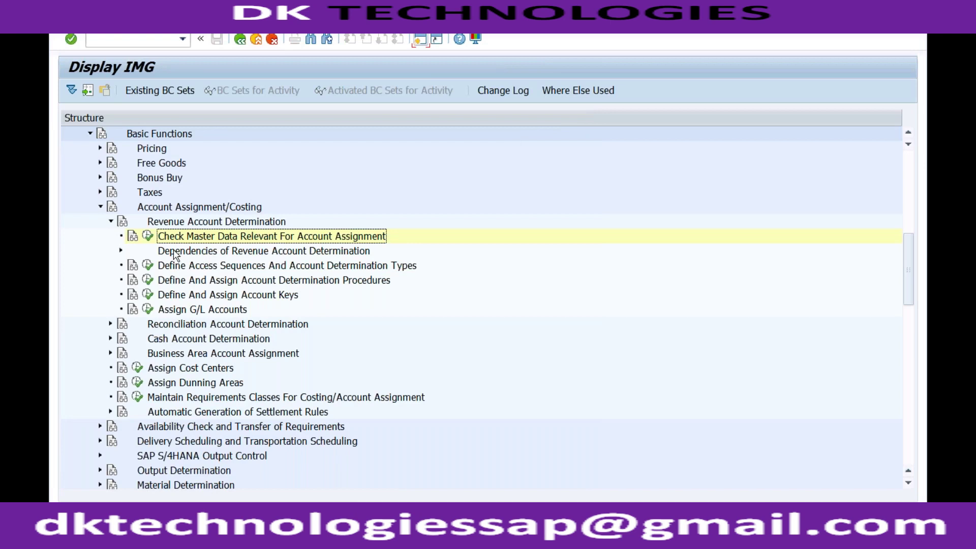
# - Open the Assign Account Determination Procedure activity under Define And Assign Account Determination Procedures
pyautogui.click(175, 267)
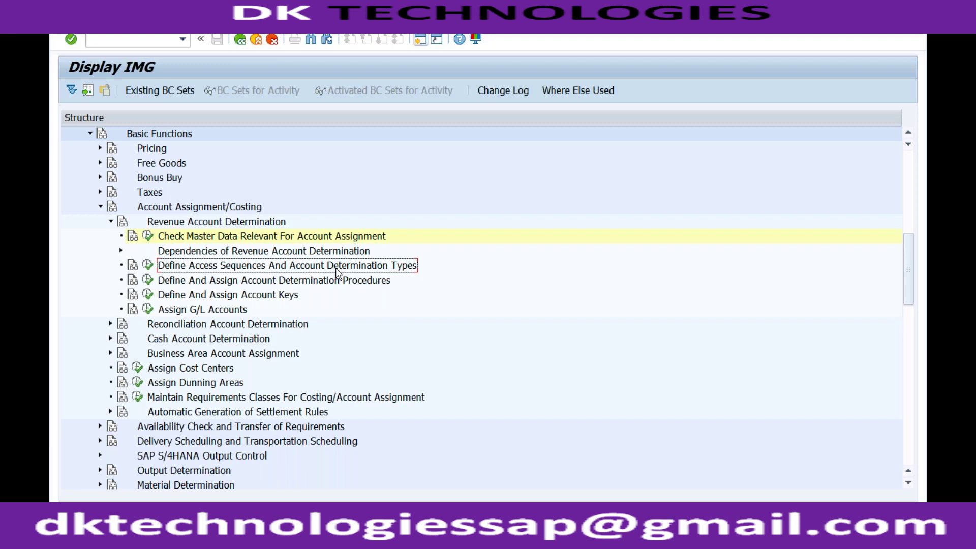
pyautogui.click(230, 283)
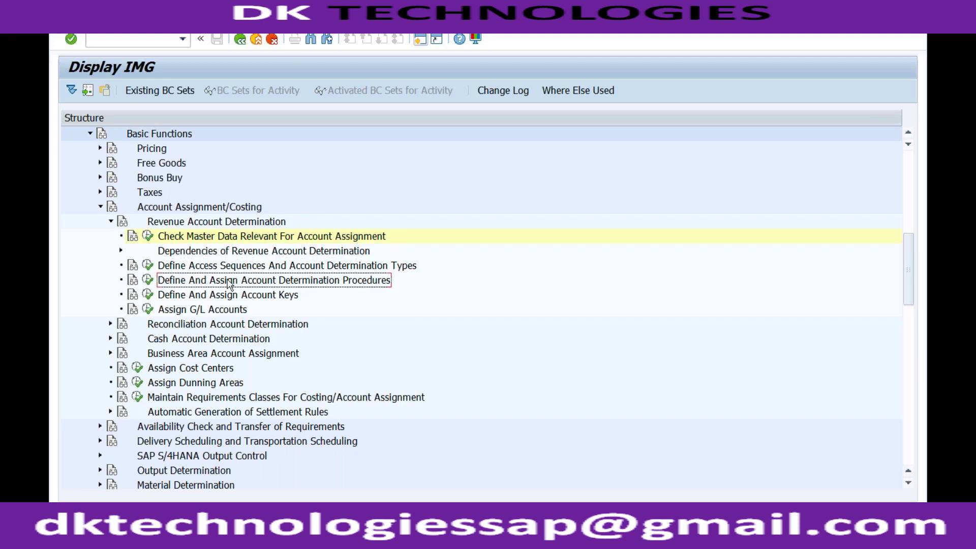
pyautogui.click(148, 282)
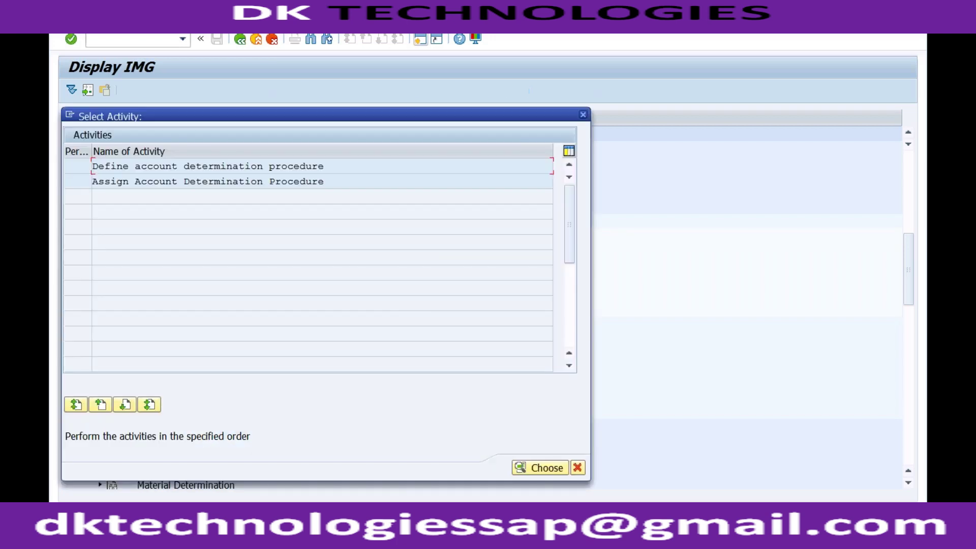
pyautogui.doubleClick(212, 181)
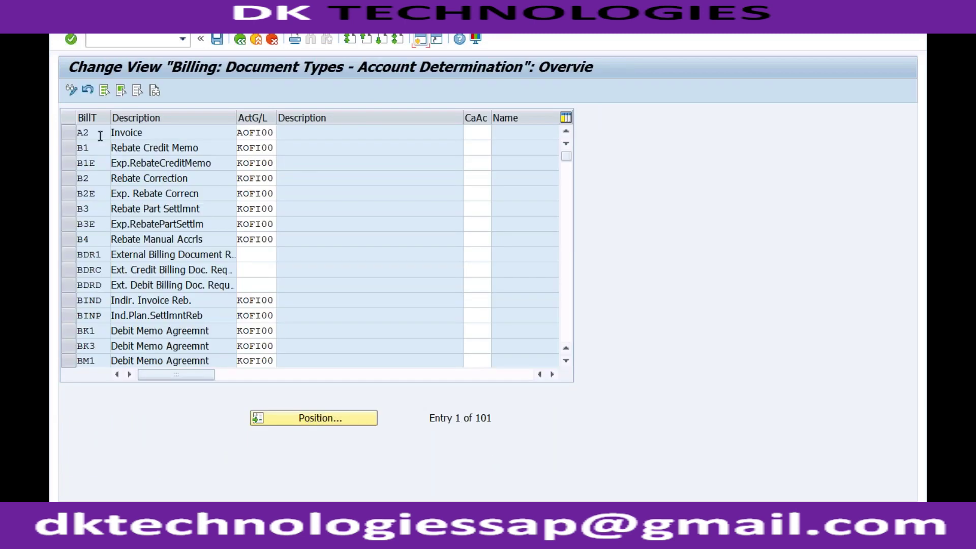
# - Locate billing type F2, check its assigned account determination procedure, and leave the assignment overview
pyautogui.click(315, 419)
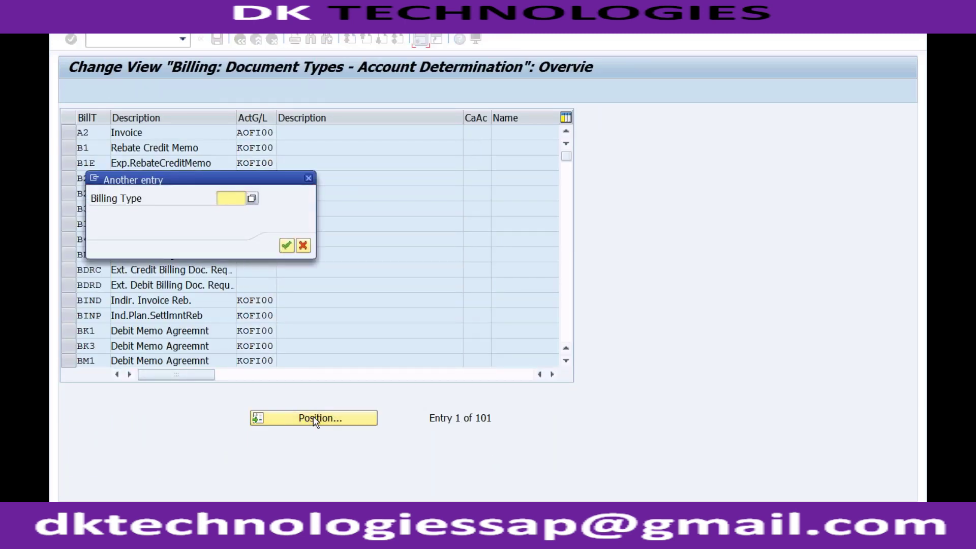
pyautogui.write('F2')
pyautogui.press('Return')
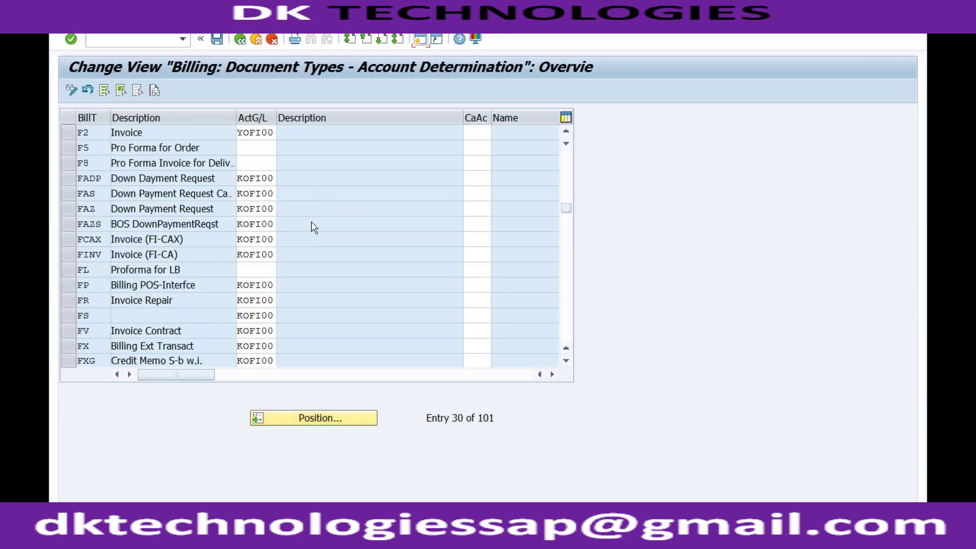
pyautogui.click(261, 132)
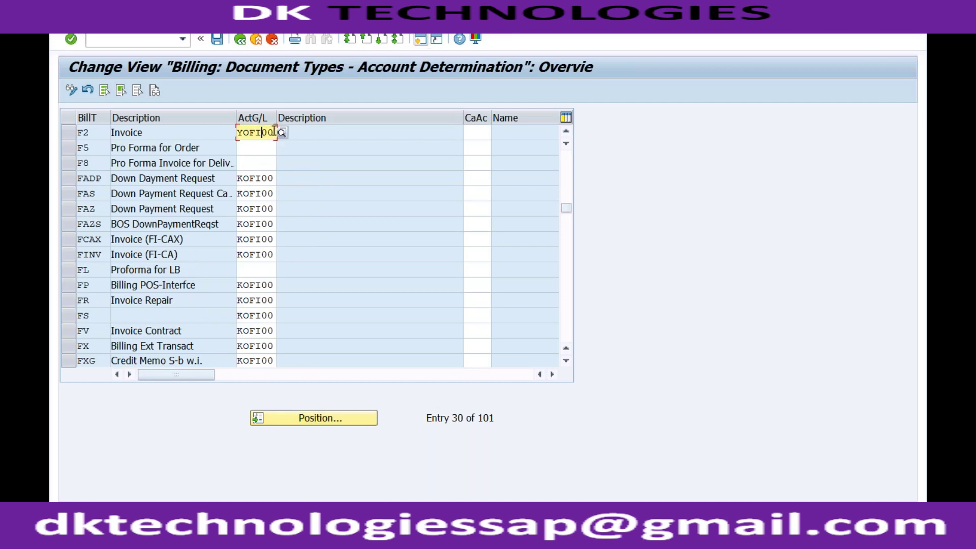
pyautogui.click(96, 132)
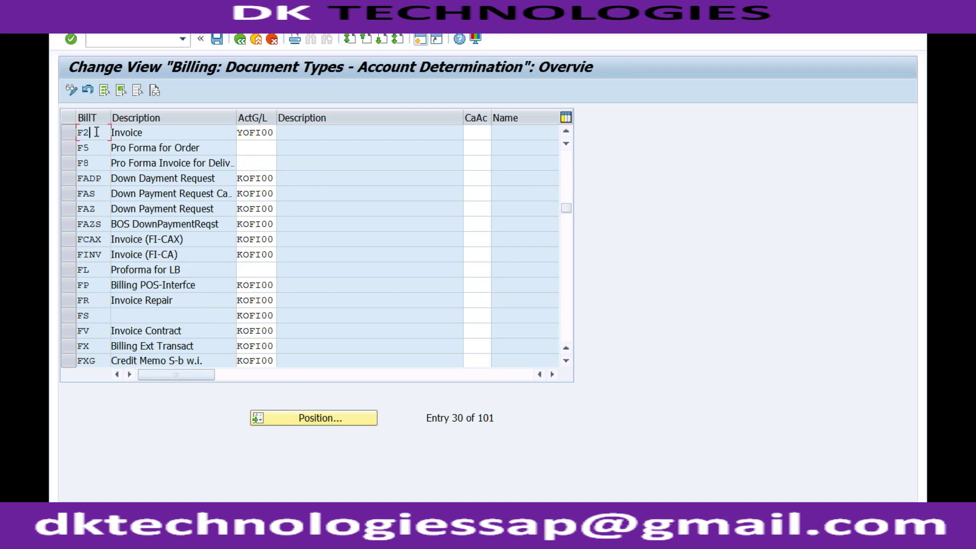
pyautogui.click(240, 40)
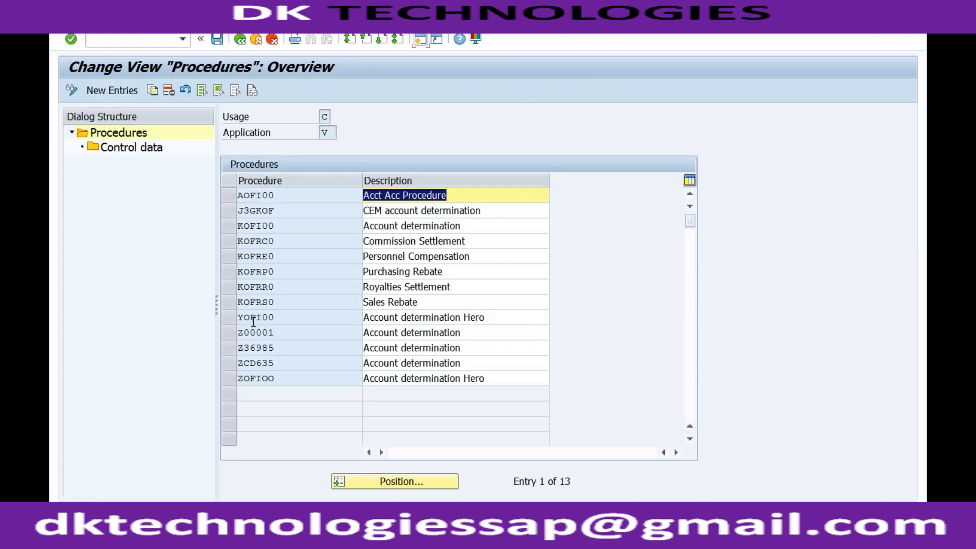
# - Review the control data of procedure YOFI00, checking condition types YOFI and ZOFK, and return to the IMG structure
pyautogui.click(234, 318)
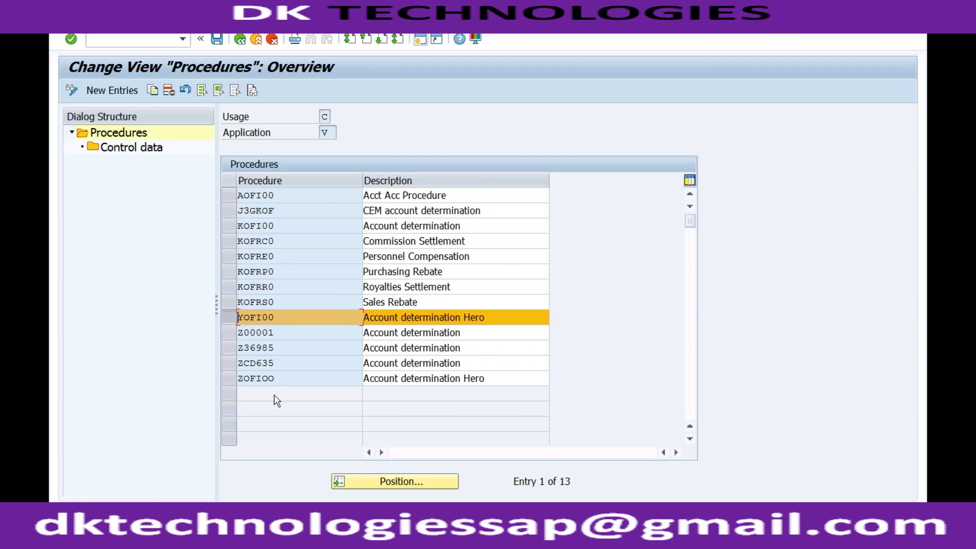
pyautogui.click(277, 317)
pyautogui.doubleClick(158, 148)
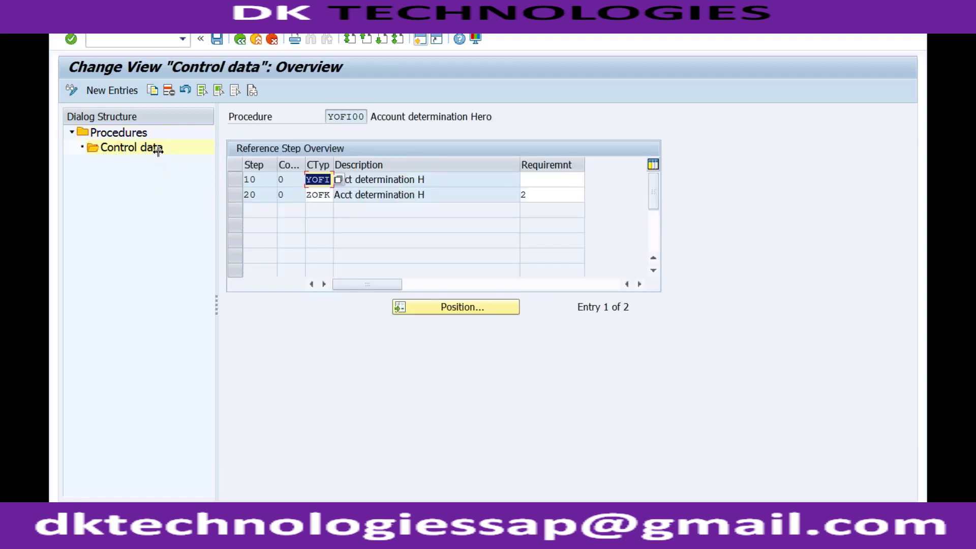
pyautogui.click(330, 181)
pyautogui.click(330, 198)
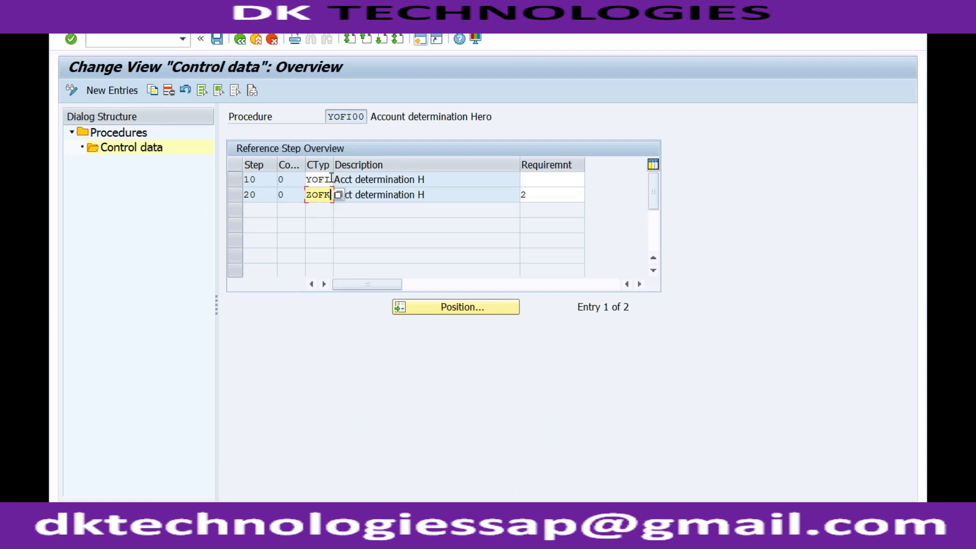
pyautogui.moveTo(332, 179); pyautogui.dragTo(306, 178)
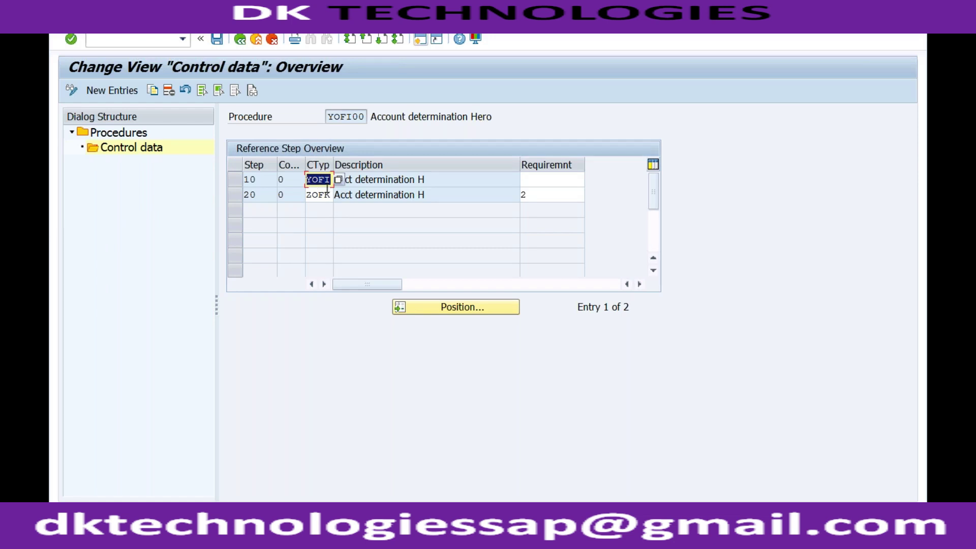
pyautogui.click(239, 40)
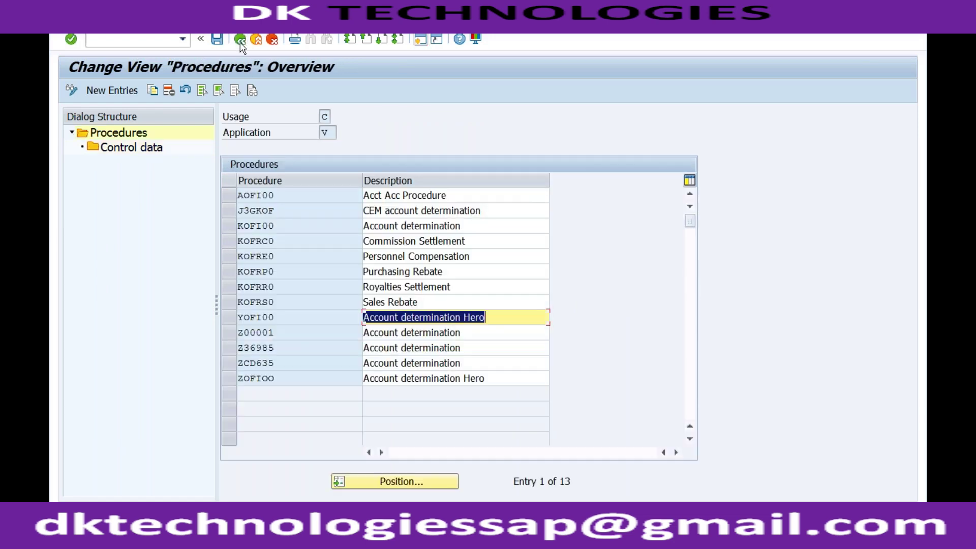
pyautogui.click(239, 40)
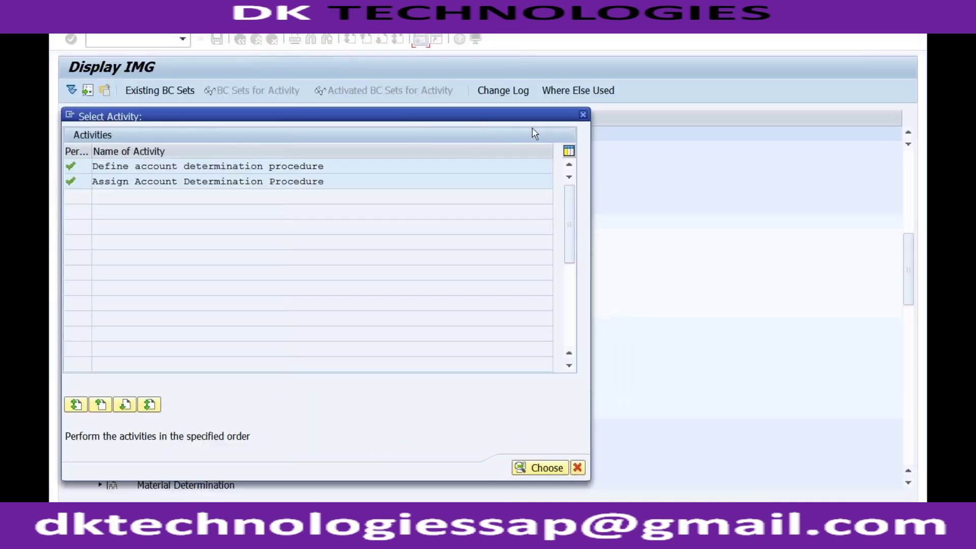
pyautogui.click(582, 115)
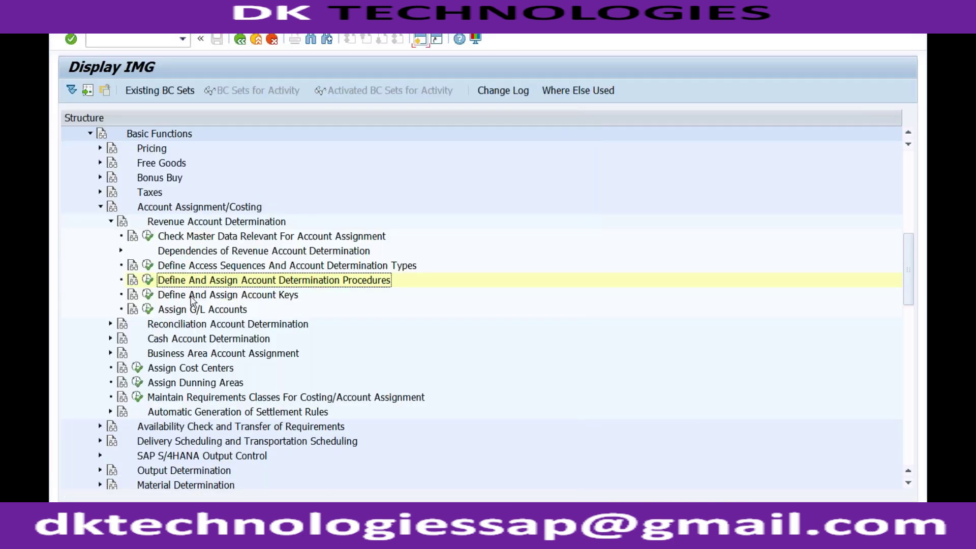
# - Open the Define Access Sequences activity and display the accesses of access sequence KOFI
pyautogui.click(149, 267)
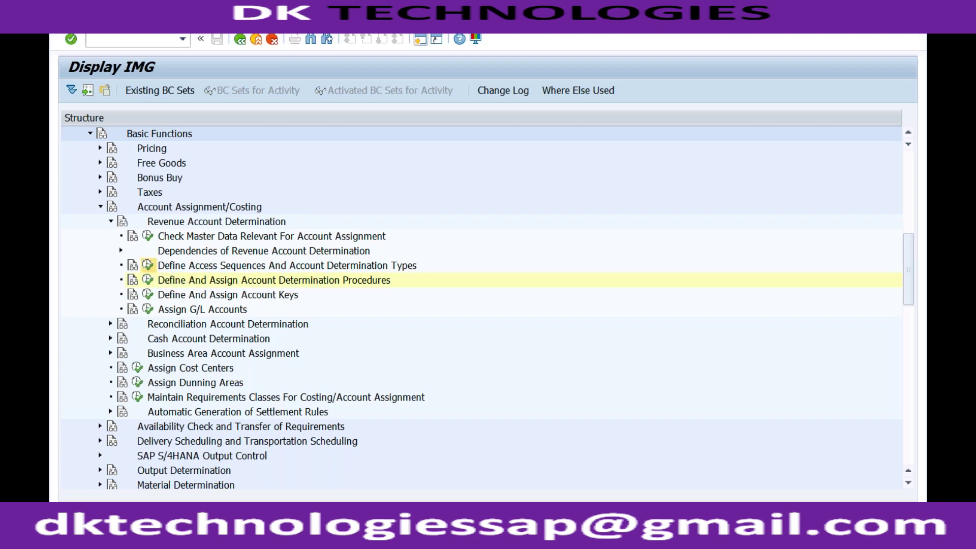
pyautogui.doubleClick(194, 166)
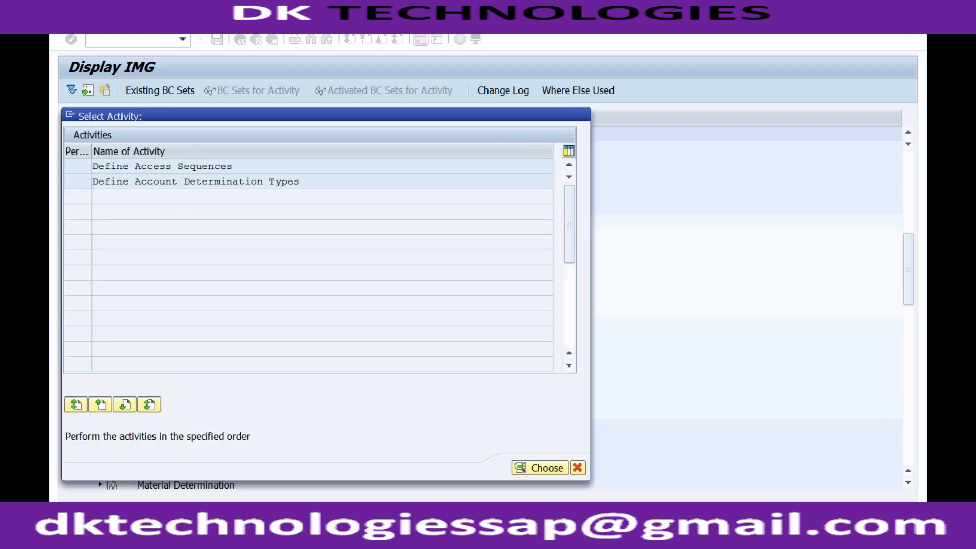
pyautogui.press('Return')
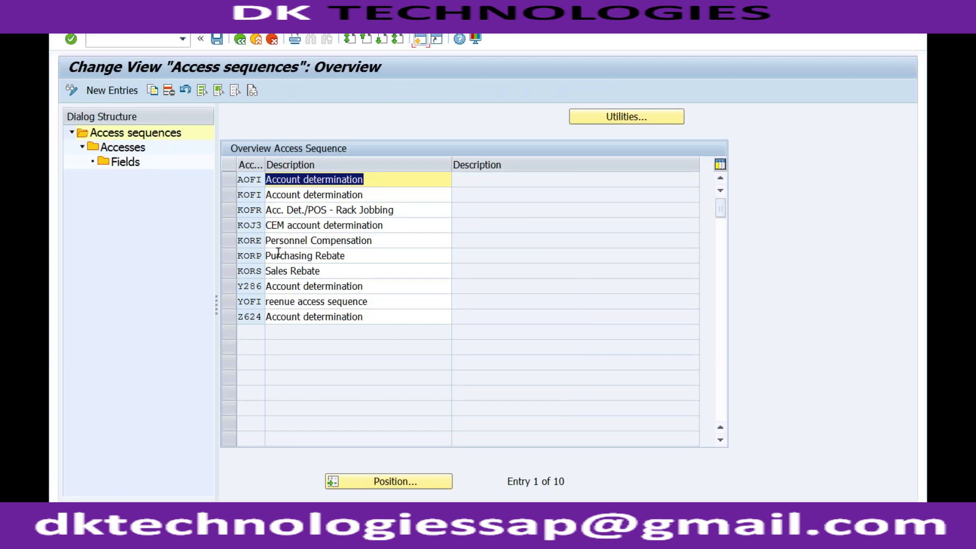
pyautogui.click(257, 196)
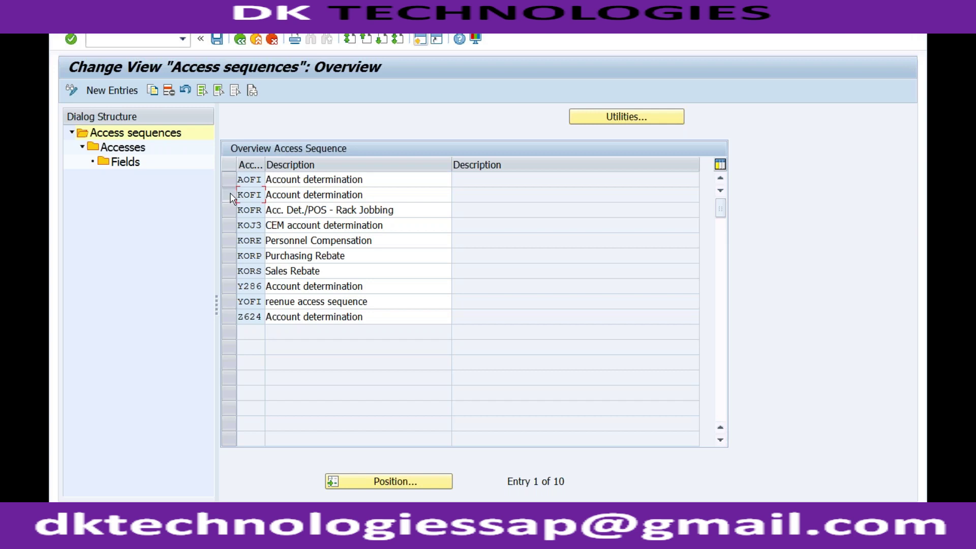
pyautogui.click(231, 197)
pyautogui.doubleClick(141, 151)
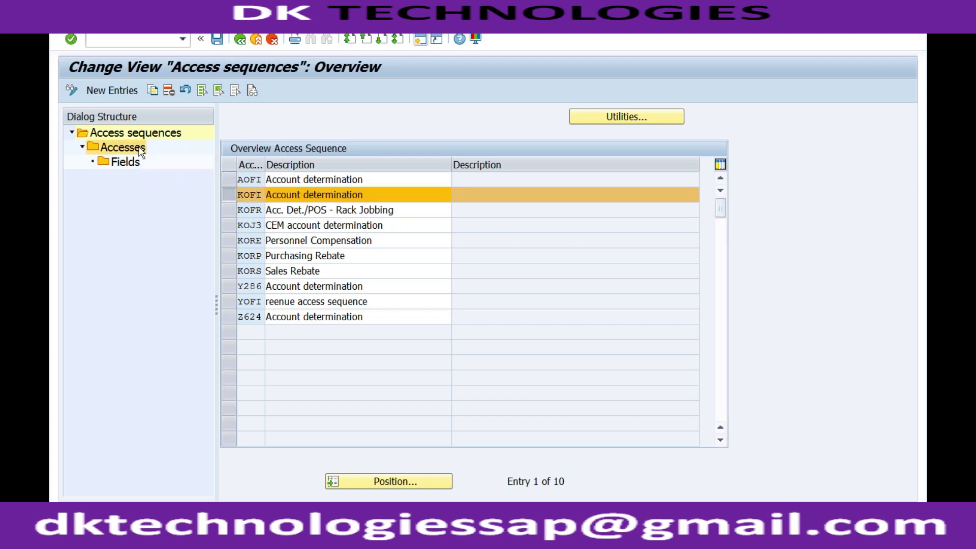
pyautogui.click(430, 180)
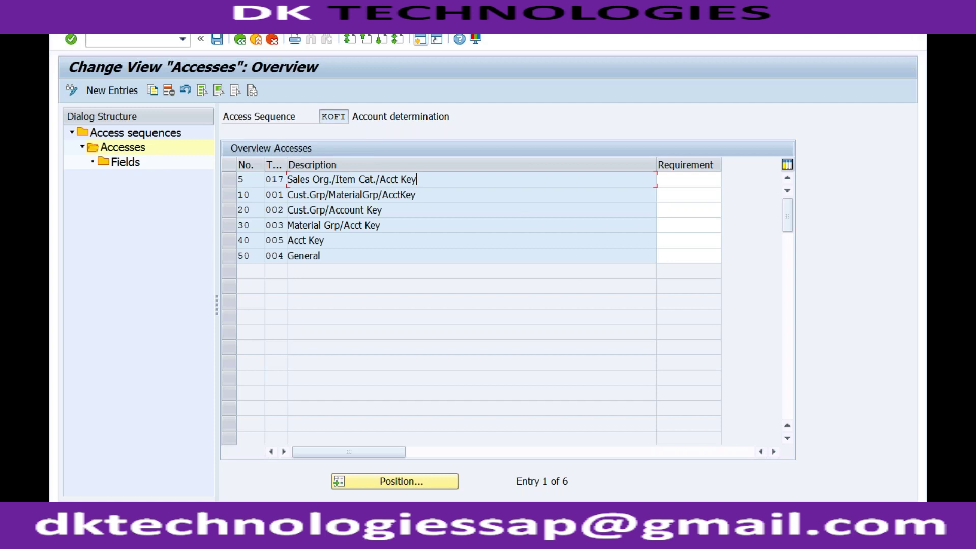
# - Switch to the customer-material info record session, start transaction VKOA with /nvkoa, and look over tables 001 to 003
pyautogui.click(225, 538)
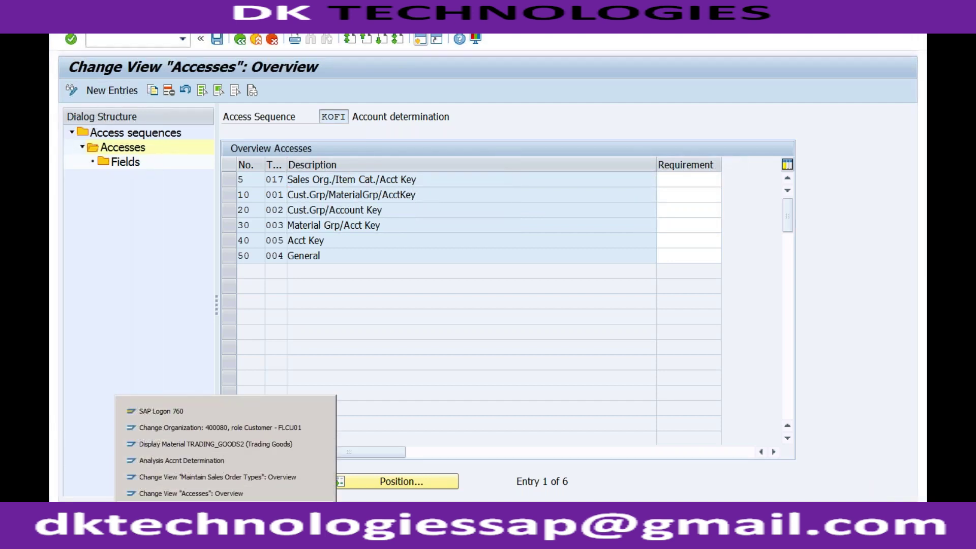
pyautogui.click(203, 444)
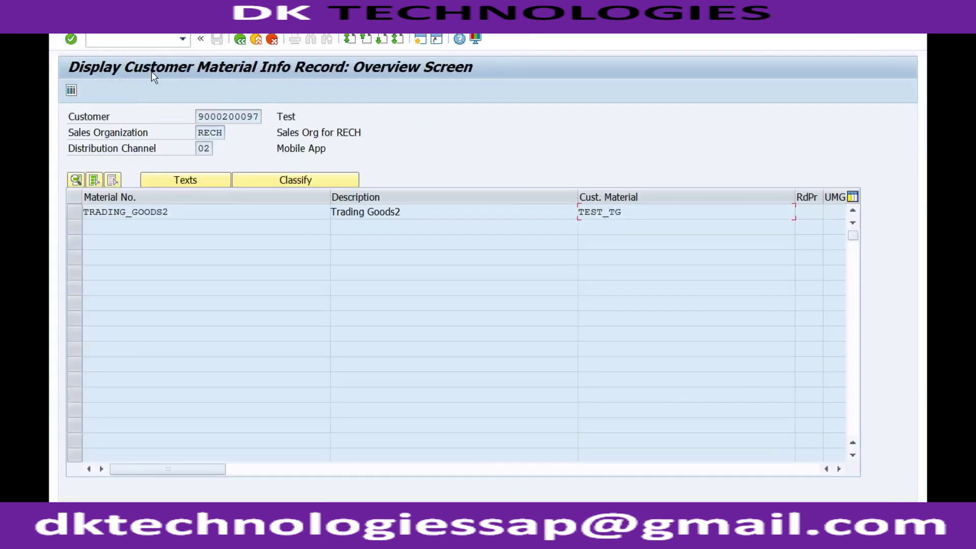
pyautogui.click(149, 39)
pyautogui.write('/nvkoa')
pyautogui.press('Return')
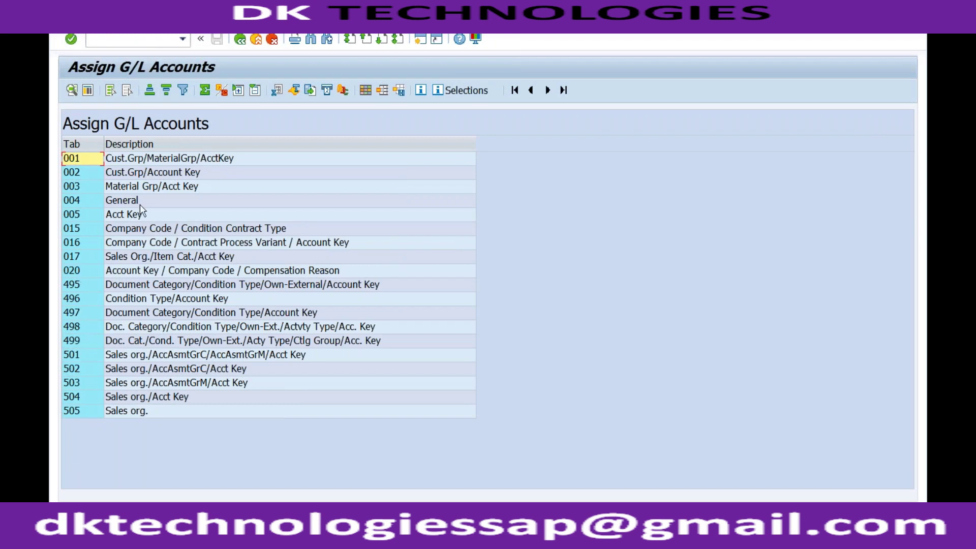
pyautogui.click(178, 161)
pyautogui.click(173, 174)
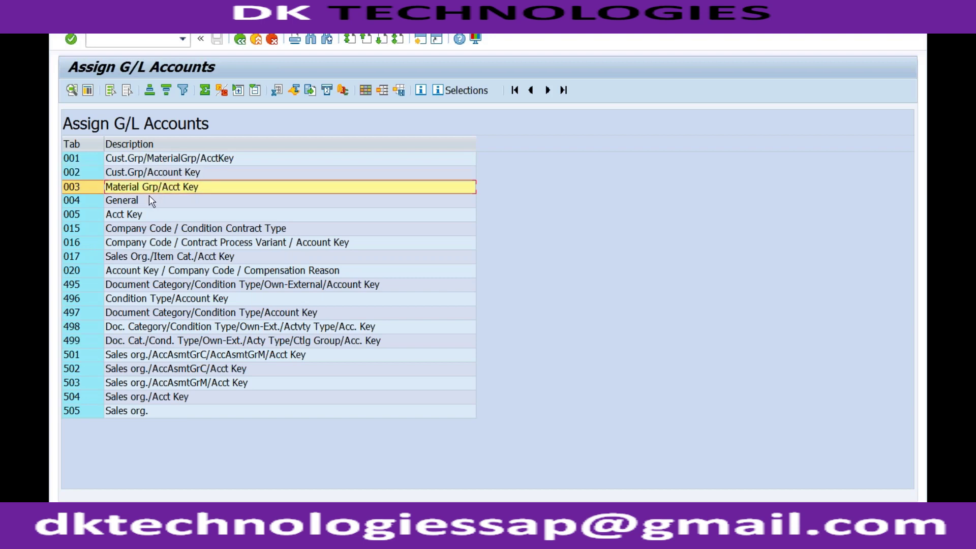
pyautogui.click(145, 160)
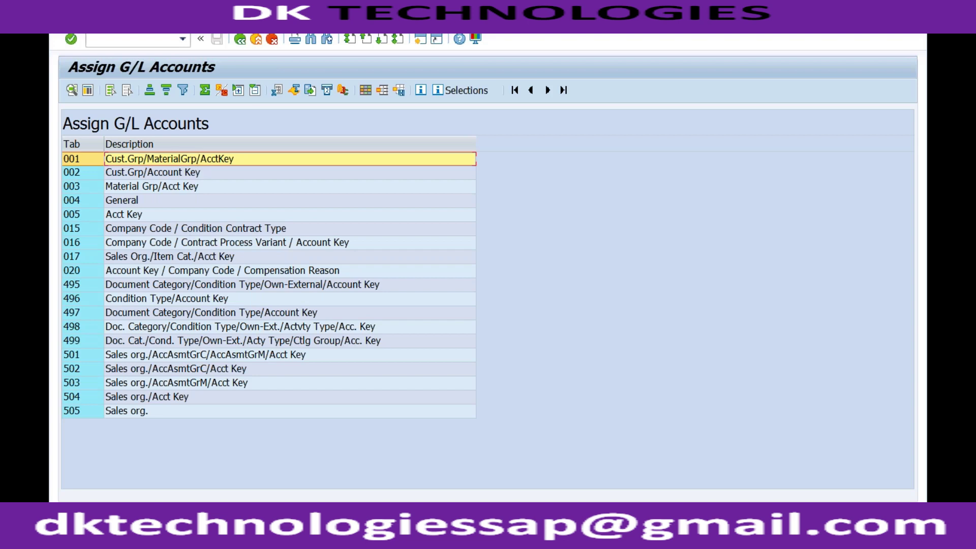
# - Switch back to the Accesses session and mark all six accesses of sequence KOFI to review their tables
pyautogui.moveTo(226, 538)
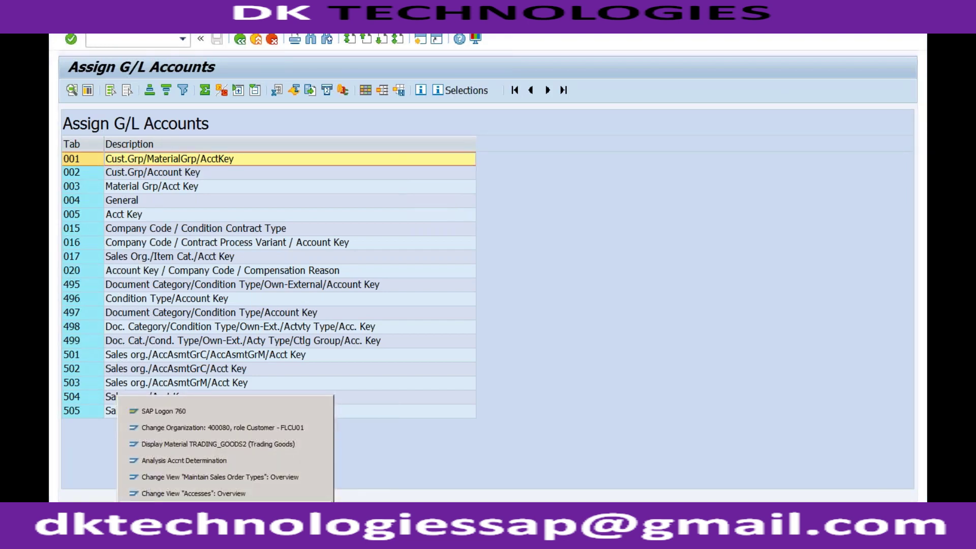
pyautogui.click(222, 491)
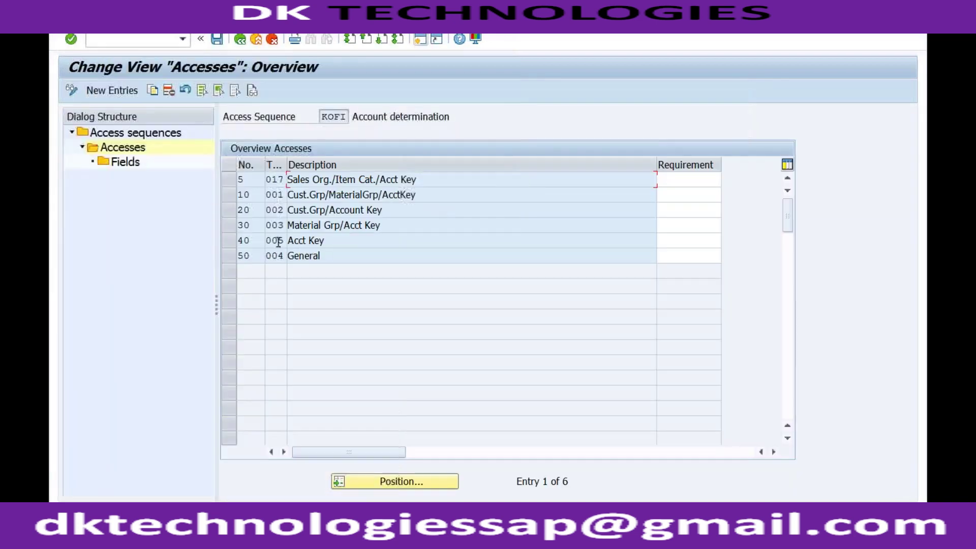
pyautogui.click(331, 117)
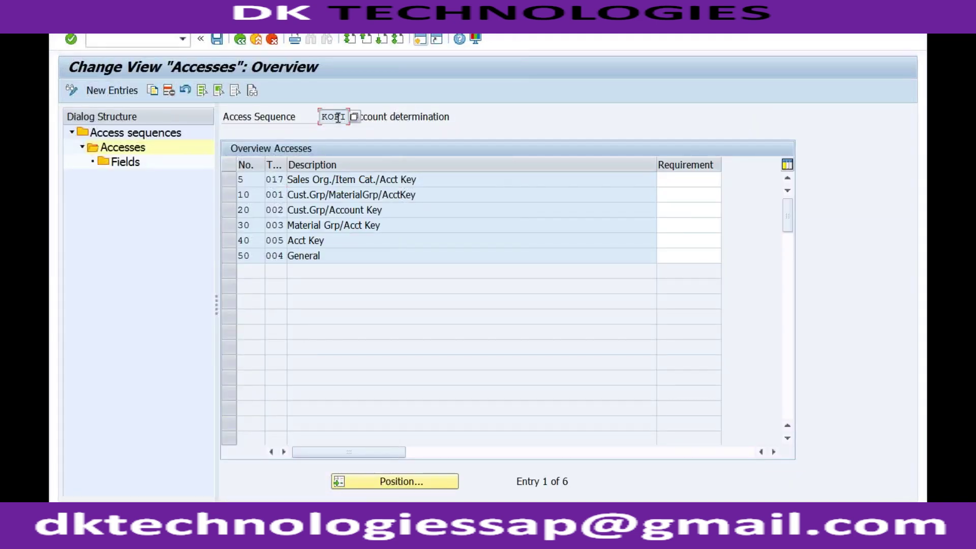
pyautogui.click(229, 182)
pyautogui.click(229, 196)
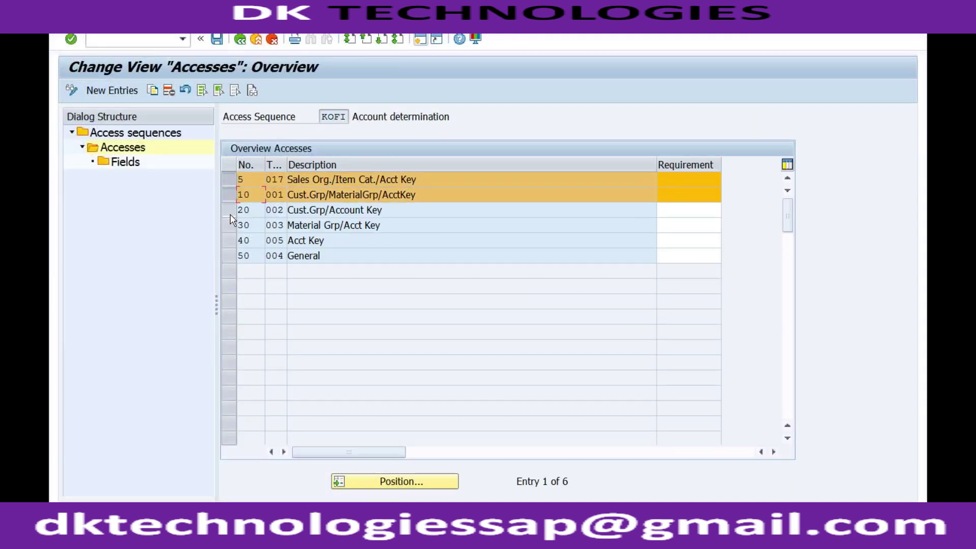
pyautogui.click(230, 210)
pyautogui.click(229, 225)
pyautogui.click(228, 241)
pyautogui.click(229, 256)
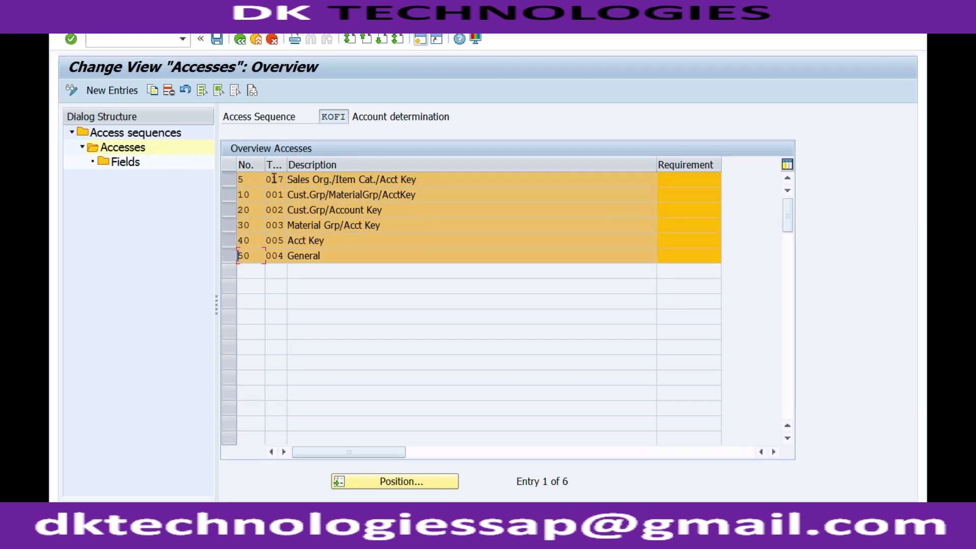
pyautogui.click(300, 179)
# - Return to the Assign G/L Accounts session and select table 017 Sales Org./Item Cat./Acct Key
pyautogui.click(225, 538)
pyautogui.click(212, 460)
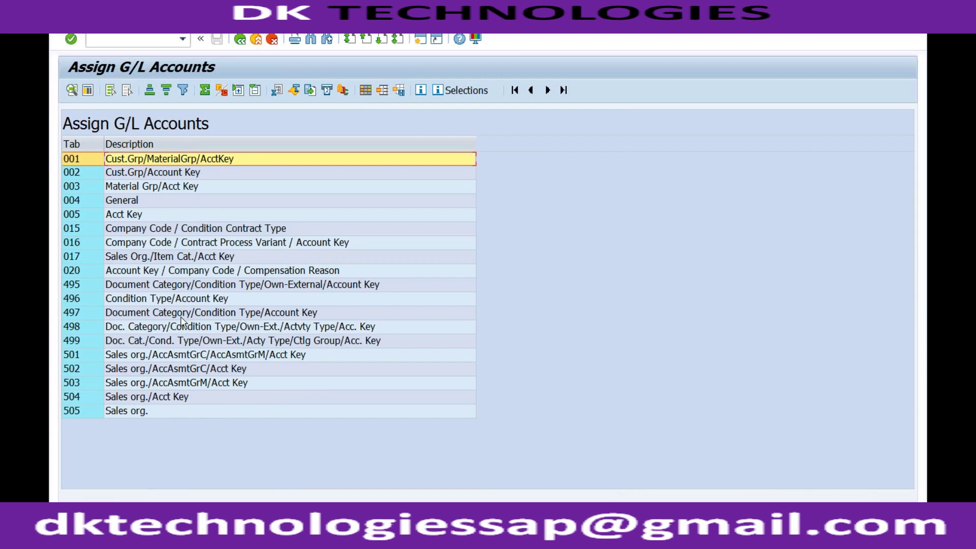
pyautogui.click(179, 257)
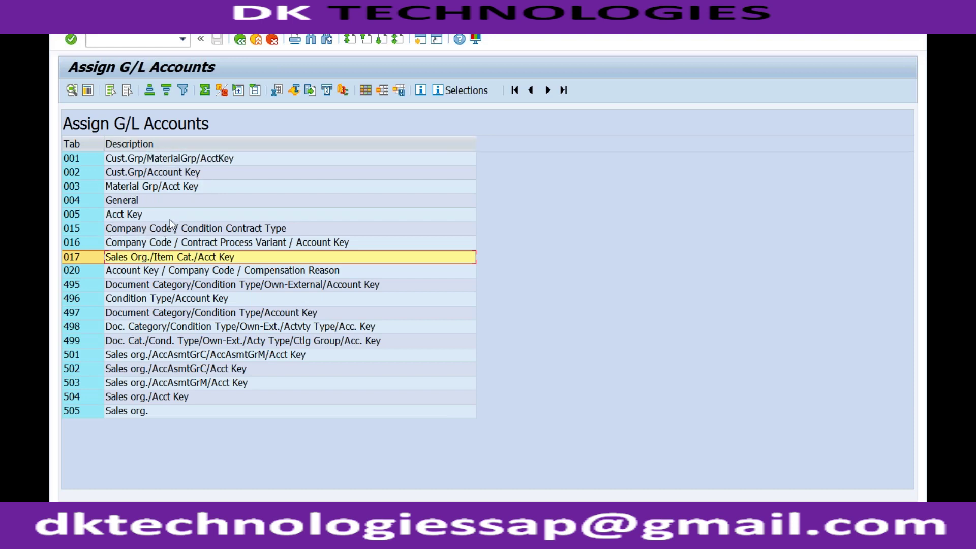
pyautogui.click(82, 259)
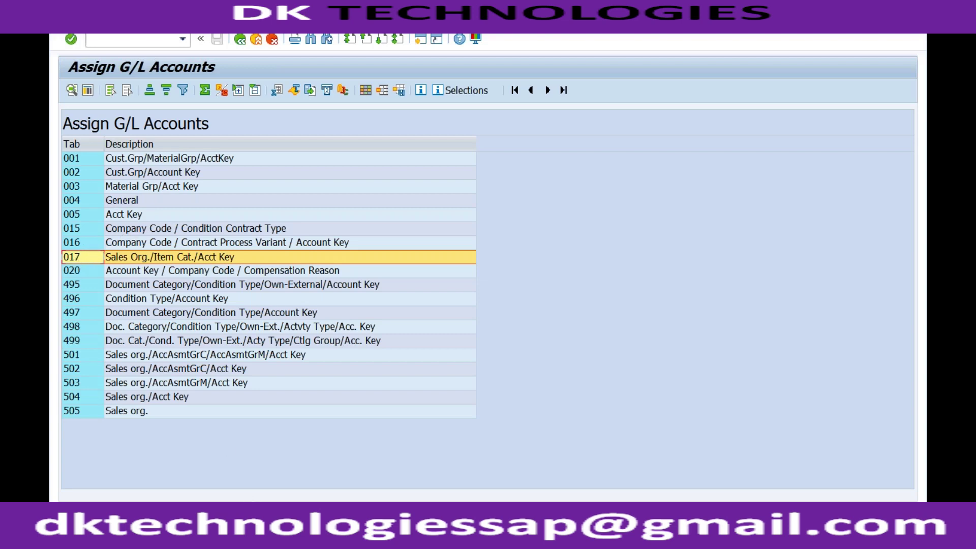
# - Switch to the Accesses session and leave the access sequences for the IMG structure
pyautogui.moveTo(225, 538)
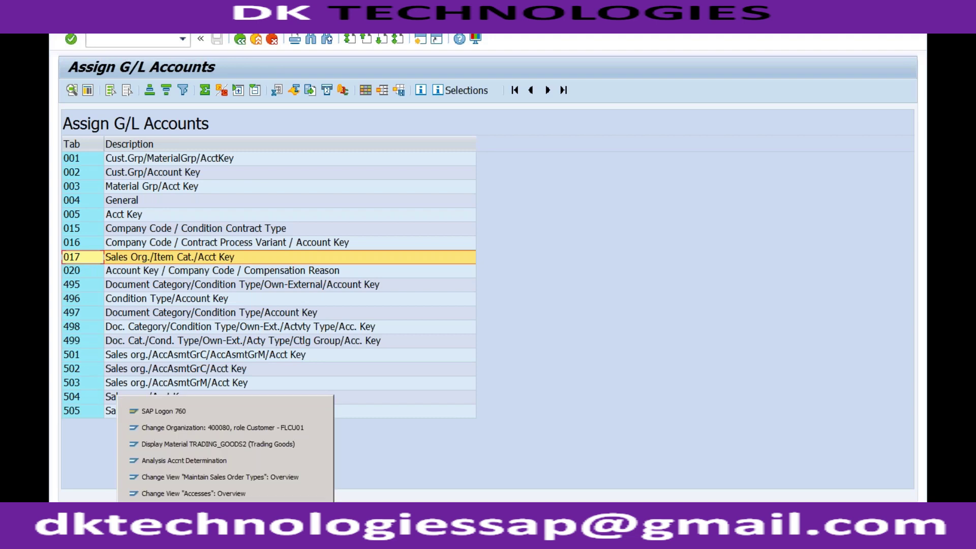
pyautogui.click(225, 491)
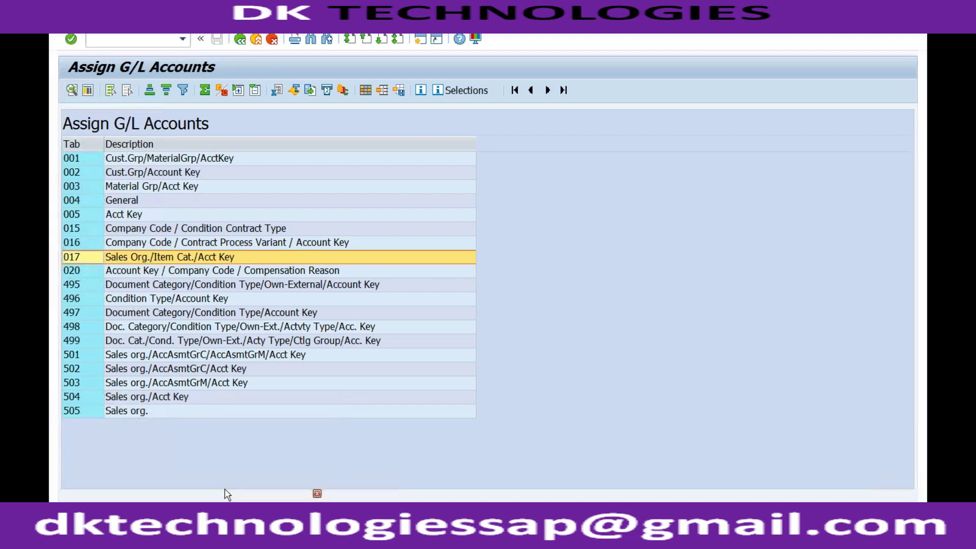
pyautogui.click(240, 40)
pyautogui.click(242, 43)
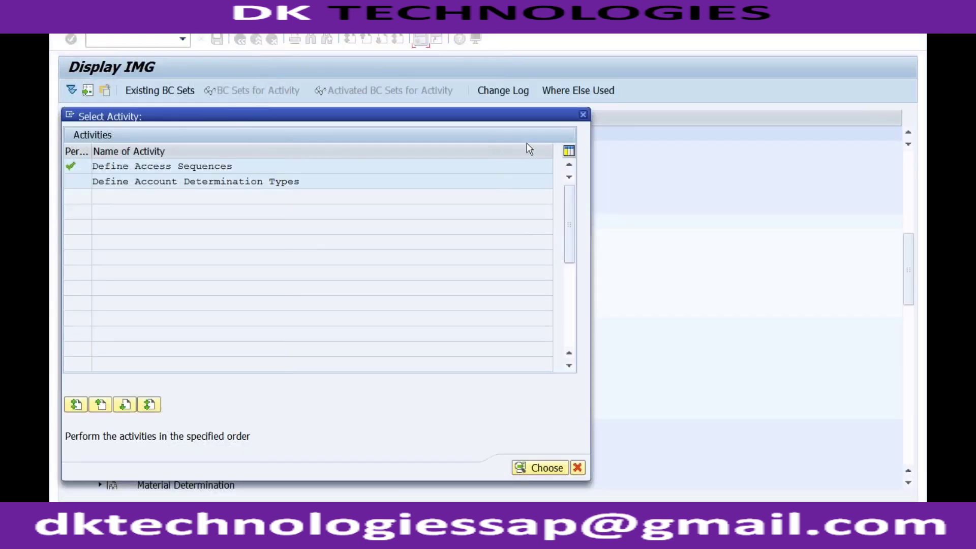
pyautogui.click(582, 114)
# - Open the Define account determination procedure activity and check condition type YOFI in the control data of procedure YOFI00
pyautogui.click(148, 279)
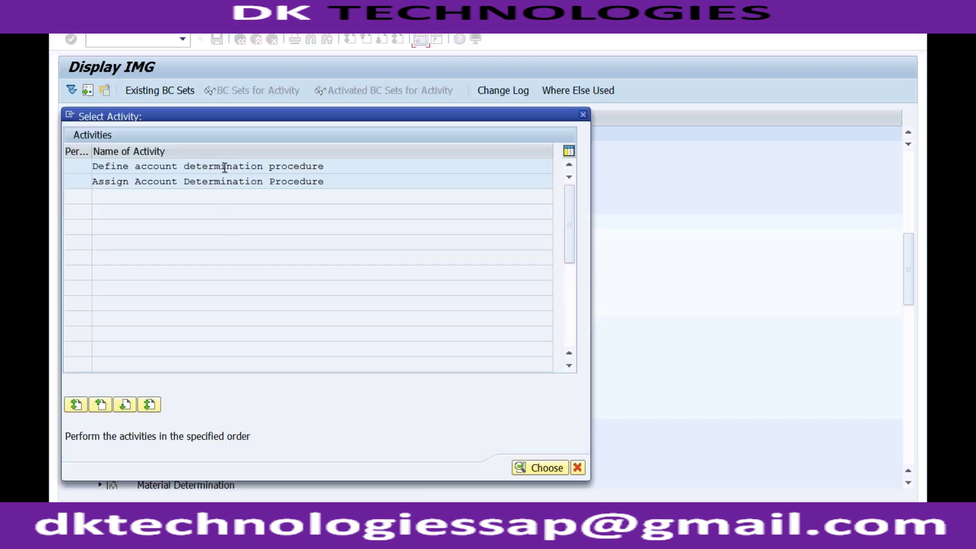
pyautogui.doubleClick(227, 165)
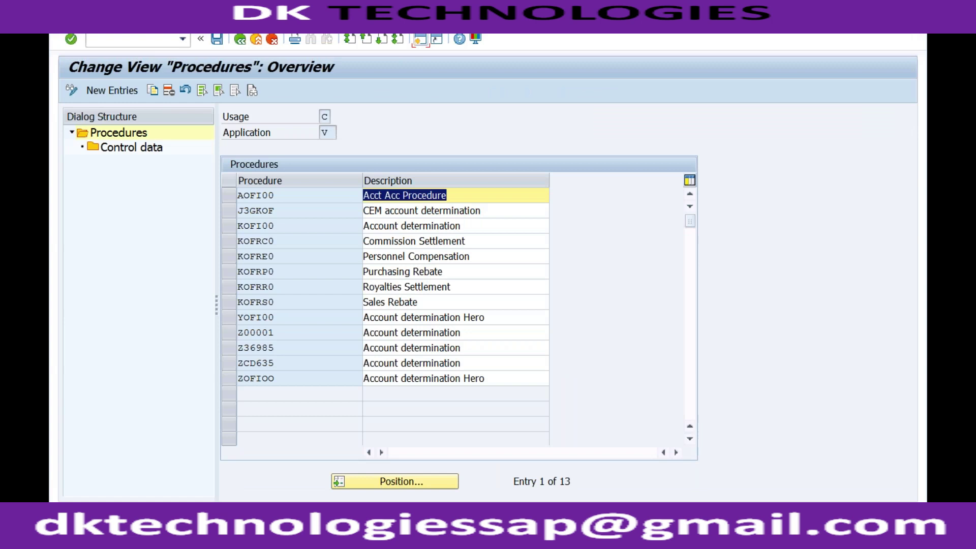
pyautogui.click(236, 317)
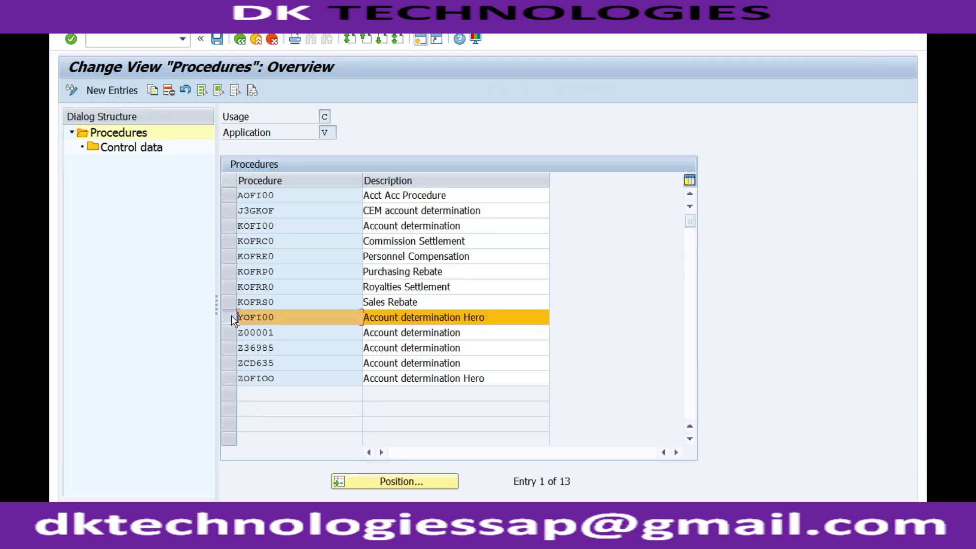
pyautogui.doubleClick(152, 149)
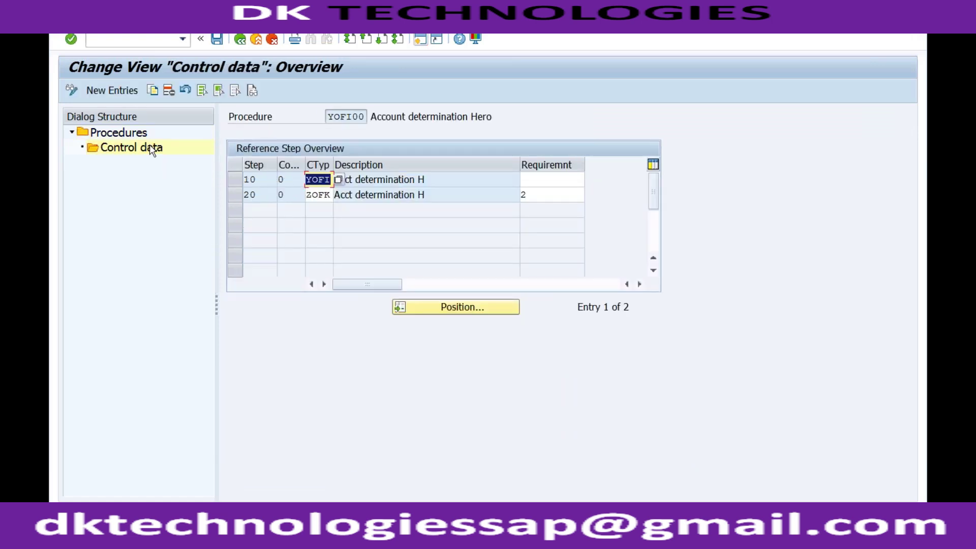
pyautogui.click(318, 178)
# - Leave the procedure's control data for the IMG structure and open the Define Access Sequences activity, accepting the cross-client notice
pyautogui.click(241, 44)
pyautogui.click(240, 44)
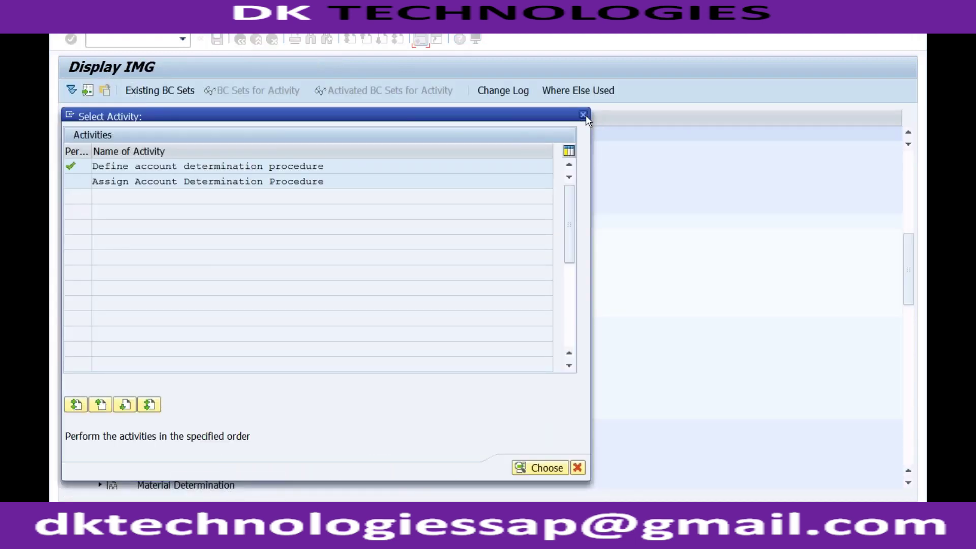
pyautogui.click(583, 115)
pyautogui.click(154, 259)
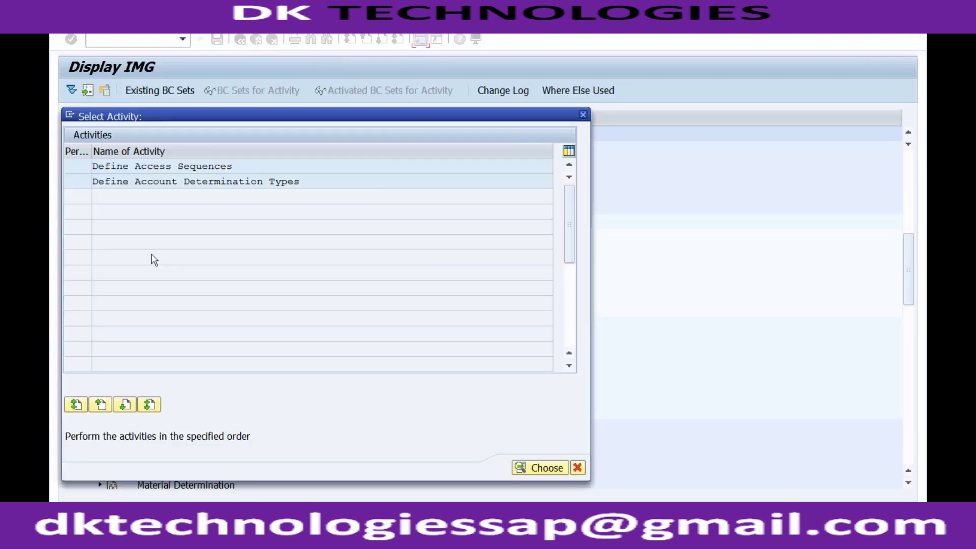
pyautogui.doubleClick(185, 167)
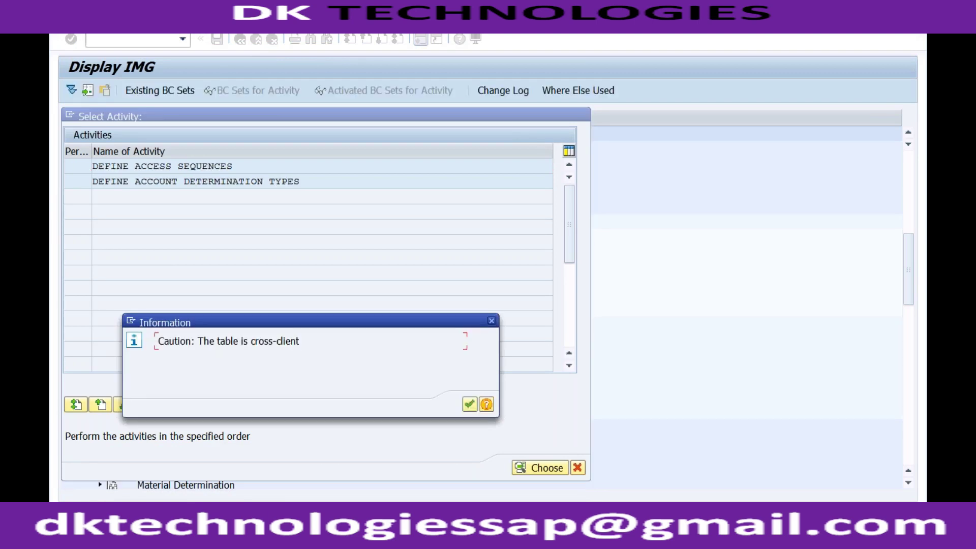
pyautogui.press('Return')
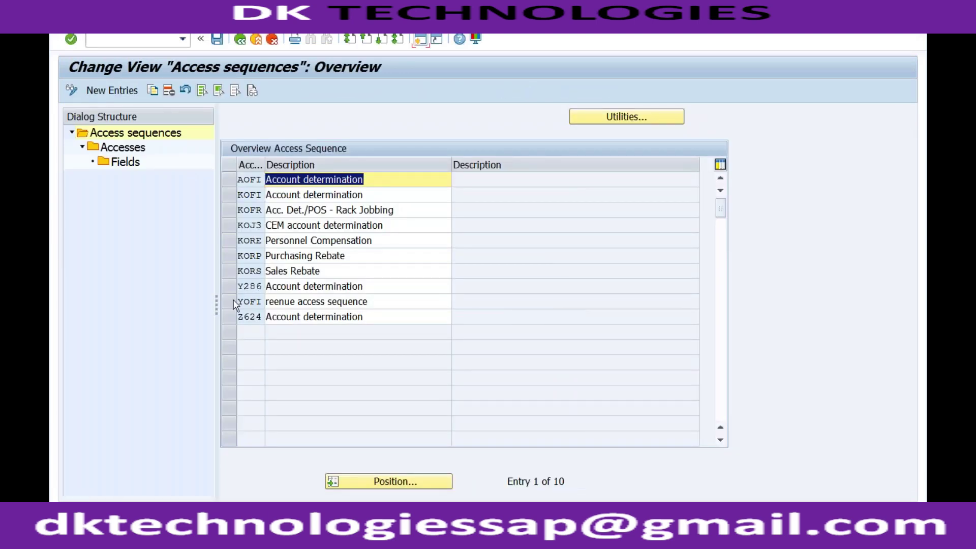
# - Open the accesses of access sequence YOFI and review each of its tables from 501 to 505
pyautogui.click(231, 302)
pyautogui.doubleClick(138, 149)
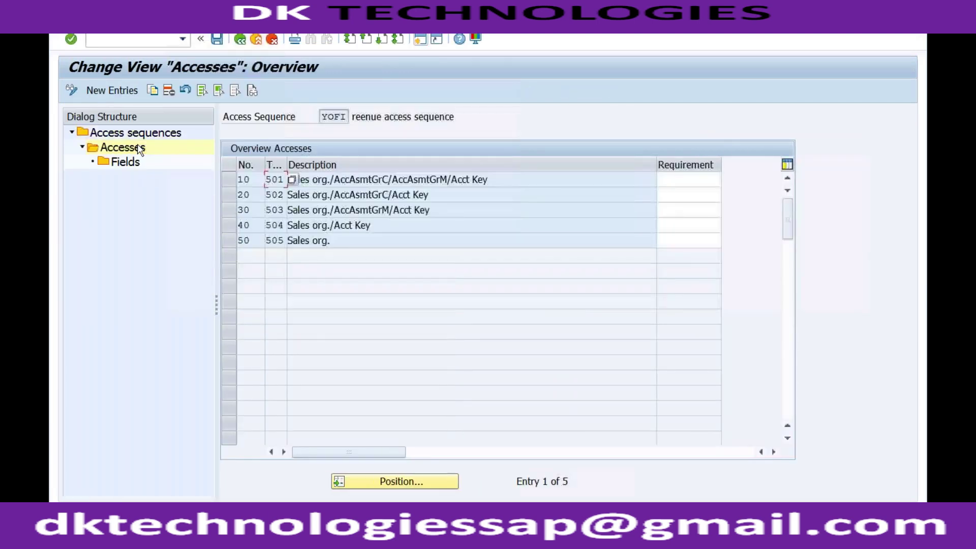
pyautogui.click(322, 179)
pyautogui.click(284, 180)
pyautogui.click(284, 195)
pyautogui.click(283, 210)
pyautogui.click(283, 225)
pyautogui.click(284, 241)
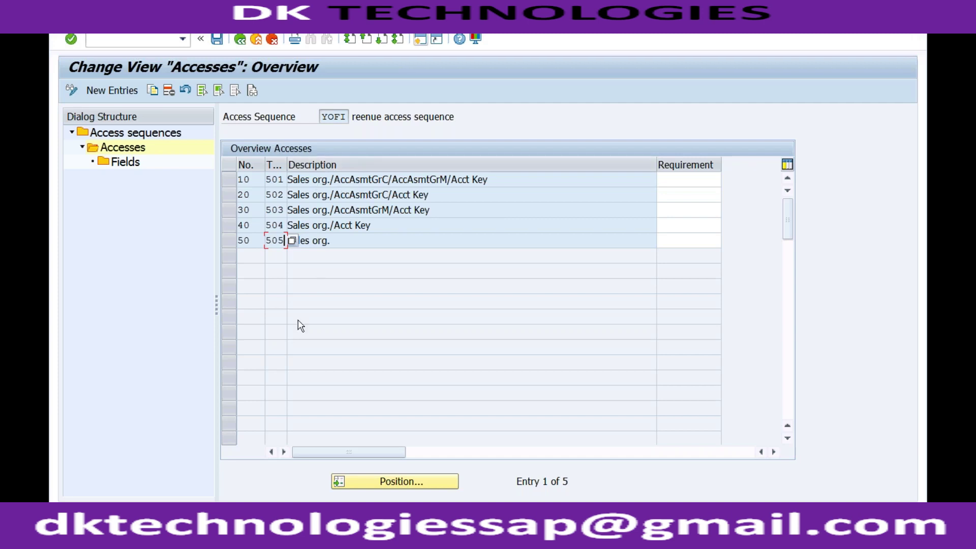
# - Switch to the Assign G/L Accounts session and select table 501 Sales org./AccAsmtGrC/AccAsmtGrM/Acct Key
pyautogui.click(225, 538)
pyautogui.click(193, 510)
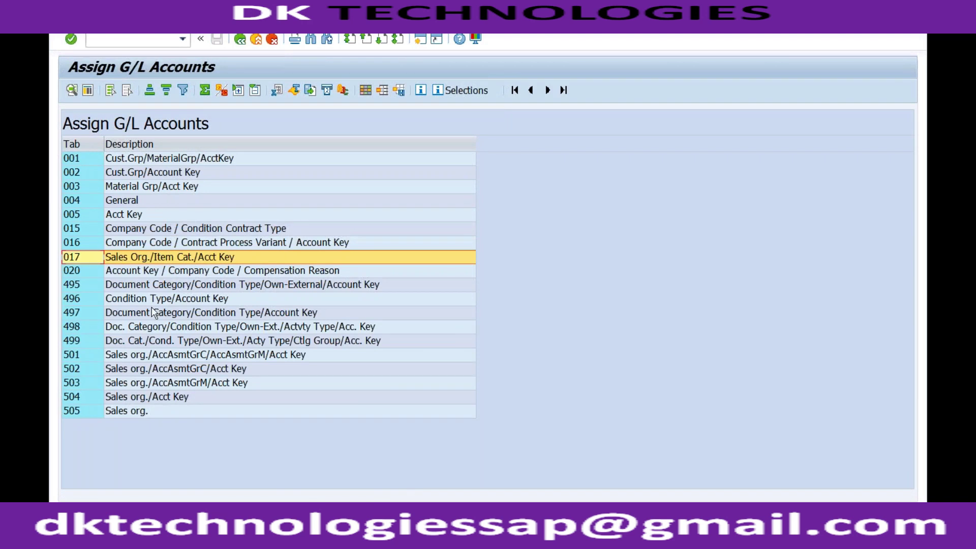
pyautogui.click(92, 353)
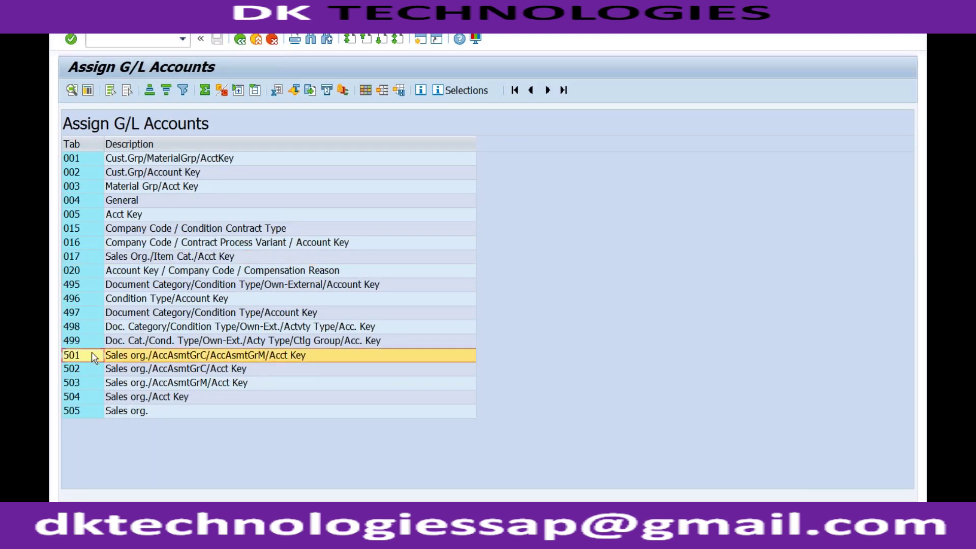